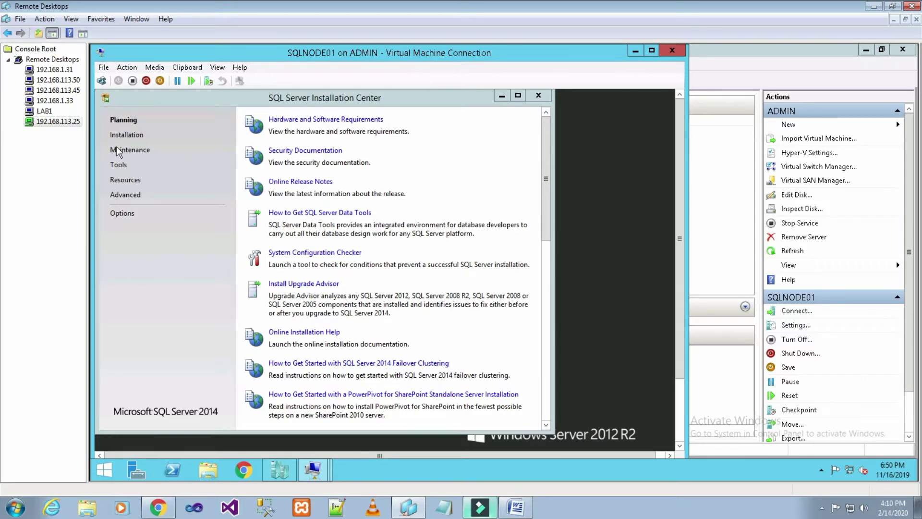
Launch the 'New SQL Server failover cluster installation' wizard from the Installation page.
{"action": "left_click", "coordinate": [126, 136]}
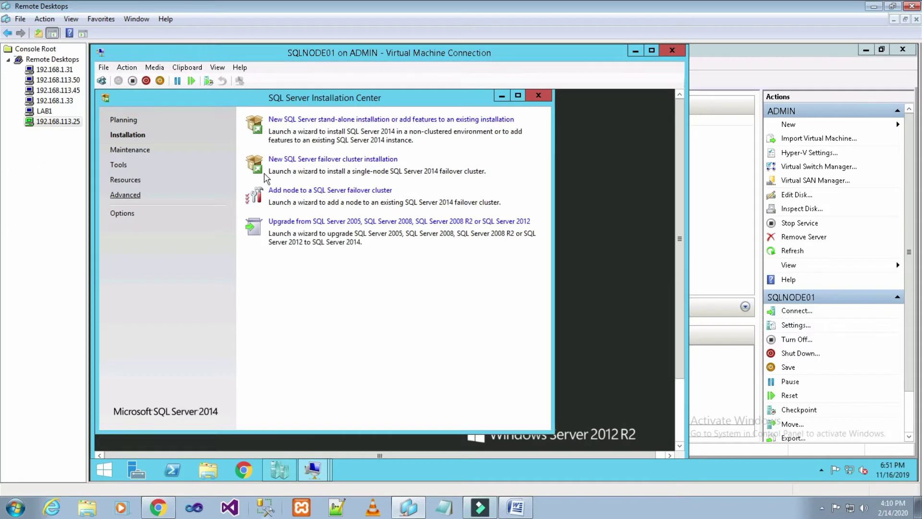
{"action": "left_click", "coordinate": [131, 122]}
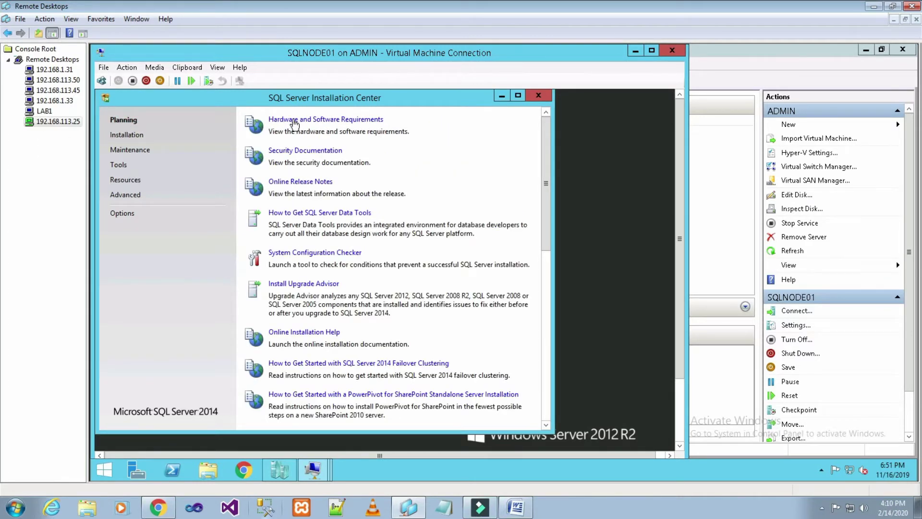
{"action": "left_click", "coordinate": [137, 137]}
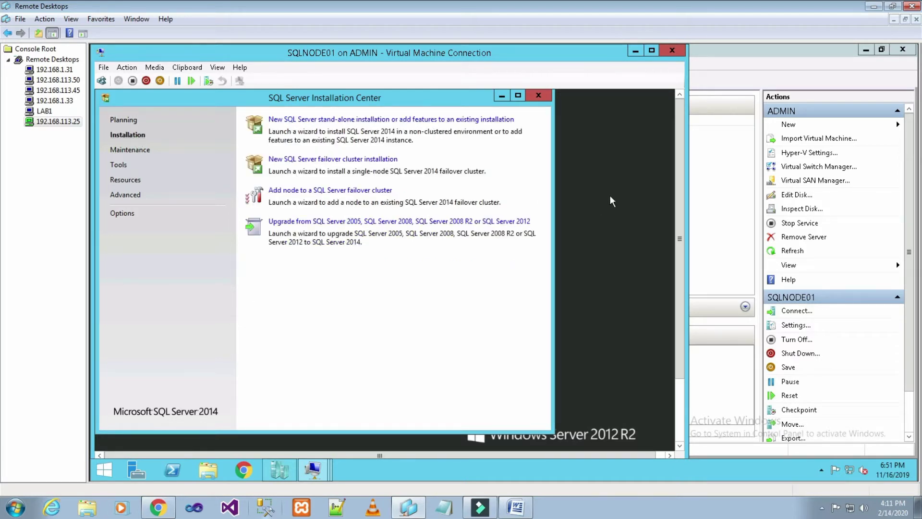
{"action": "mouse_move", "coordinate": [678, 202]}
{"action": "left_mouse_down"}
{"action": "mouse_move", "coordinate": [679, 269]}
{"action": "mouse_move", "coordinate": [670, 200]}
{"action": "left_mouse_up"}
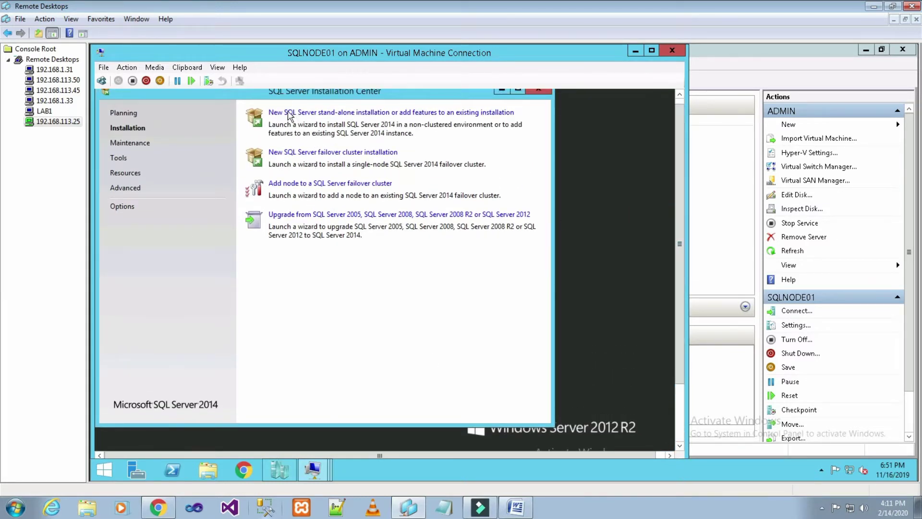
{"action": "left_click_drag", "start_coordinate": [677, 182], "coordinate": [676, 162]}
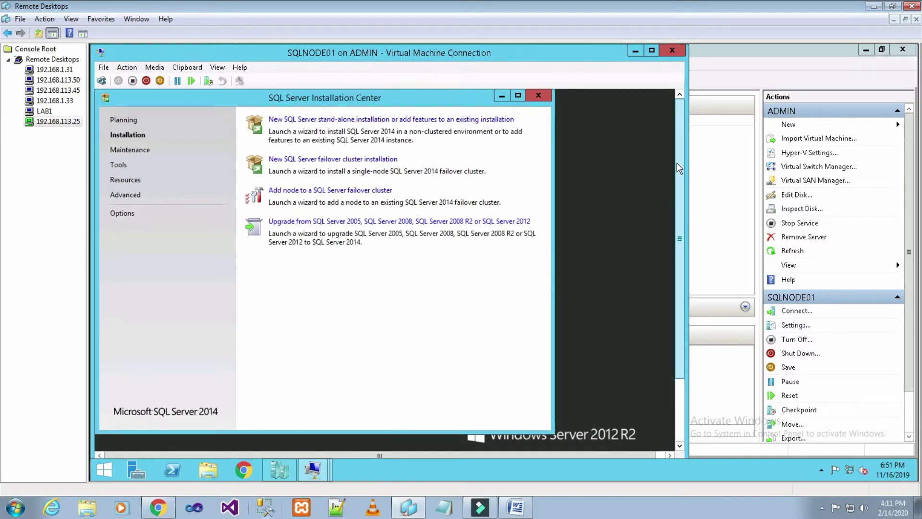
{"action": "left_click", "coordinate": [337, 160]}
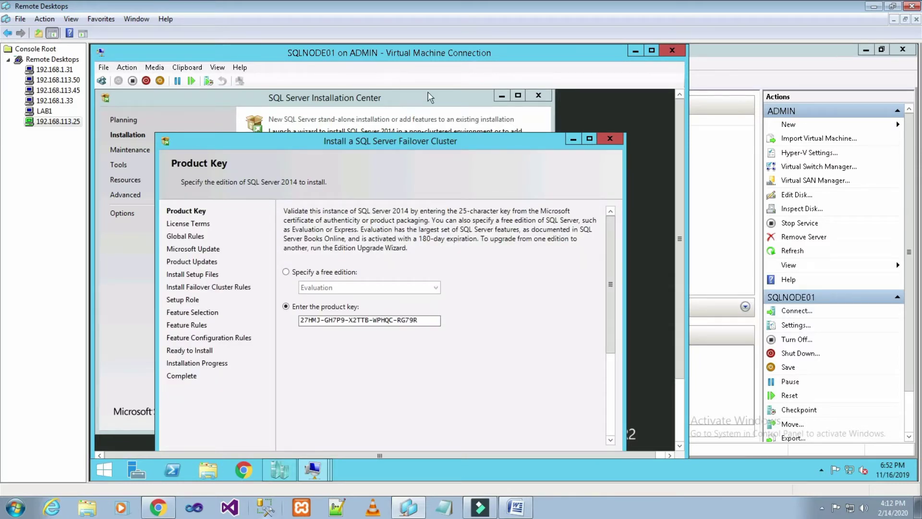
Accept the pre-filled product key and the license terms, leaving Microsoft Update checks off.
{"action": "scroll", "coordinate": [680, 221], "scroll_direction": "down", "scroll_amount": 2}
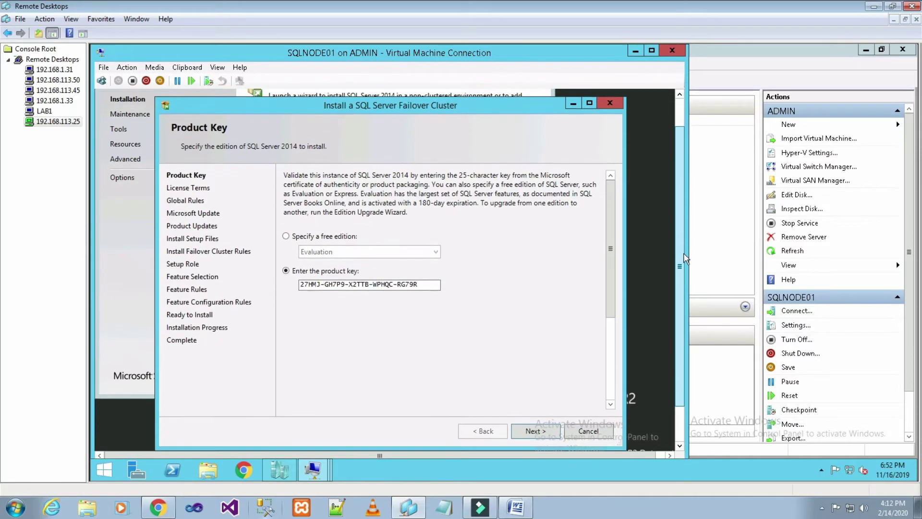
{"action": "left_click", "coordinate": [533, 423]}
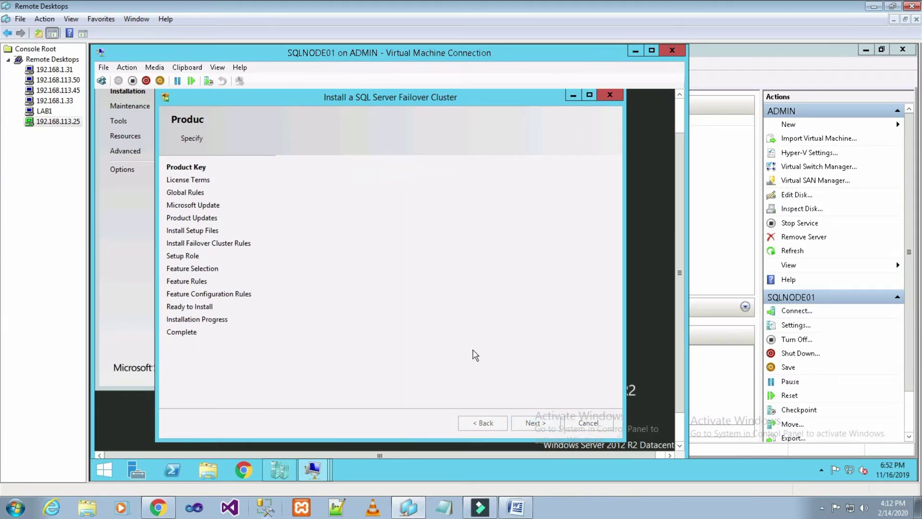
{"action": "left_click", "coordinate": [325, 311]}
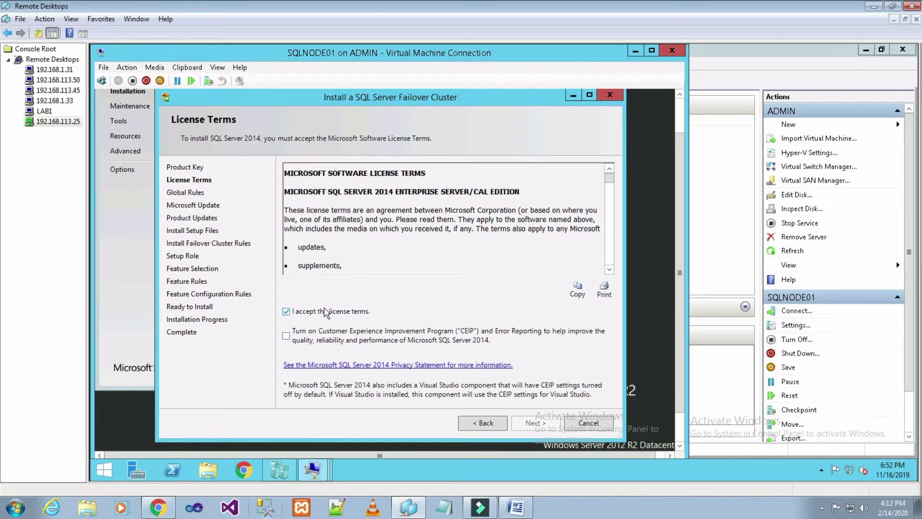
{"action": "left_click", "coordinate": [539, 421]}
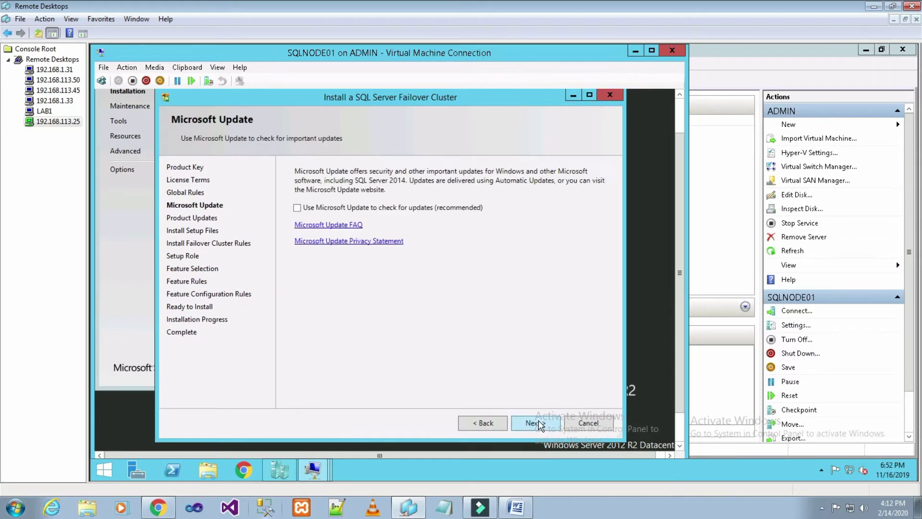
{"action": "left_click", "coordinate": [538, 420]}
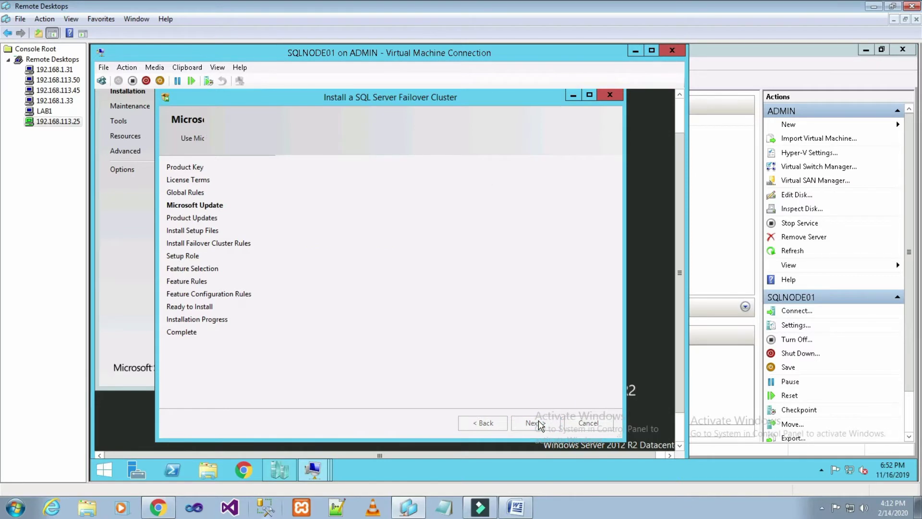
Get past Product Updates and the failover cluster rules check (20 passed, 3 warnings).
{"action": "left_click", "coordinate": [538, 422]}
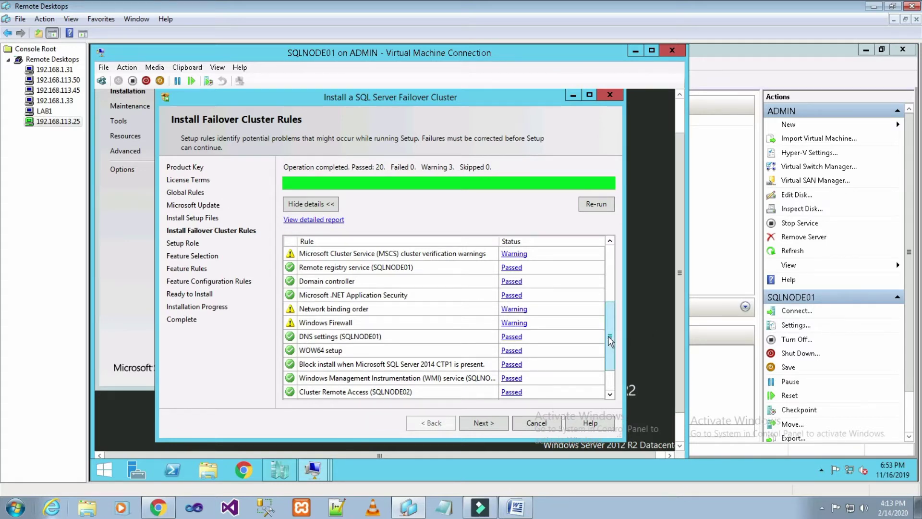
{"action": "scroll", "coordinate": [608, 336], "scroll_direction": "down", "scroll_amount": 1}
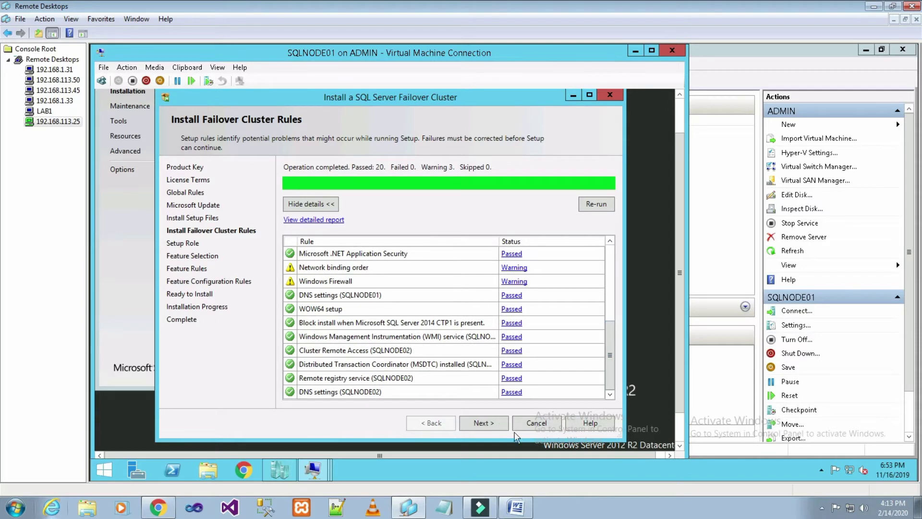
{"action": "left_click", "coordinate": [490, 430]}
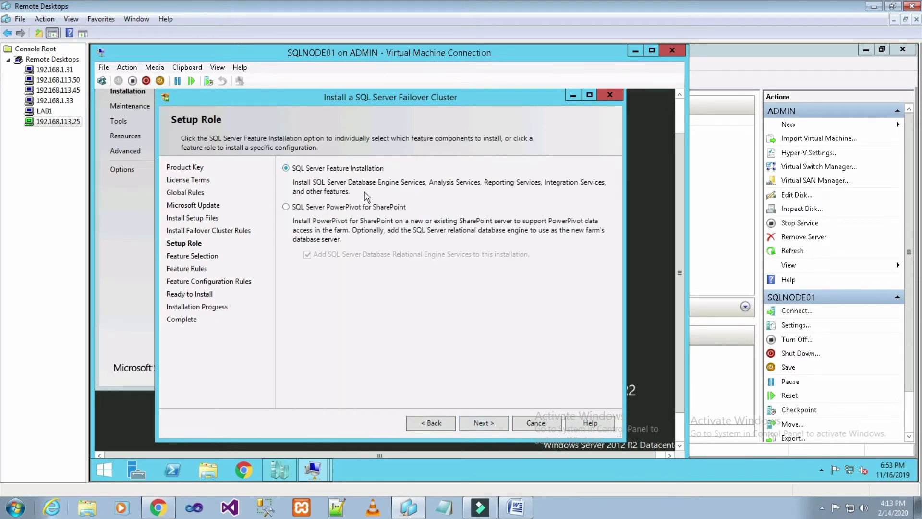
Keep the SQL Server Feature Installation role and select all features for installation.
{"action": "left_click", "coordinate": [487, 422]}
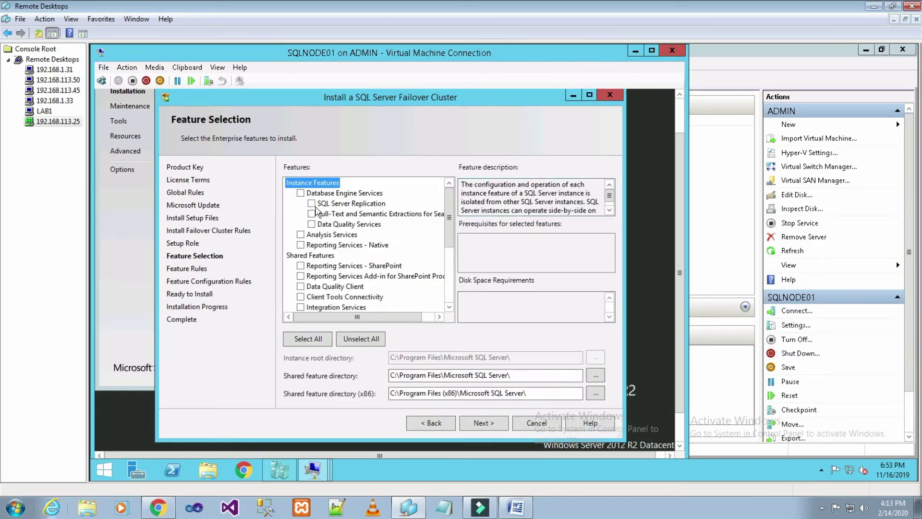
{"action": "left_click_drag", "start_coordinate": [447, 219], "coordinate": [449, 275]}
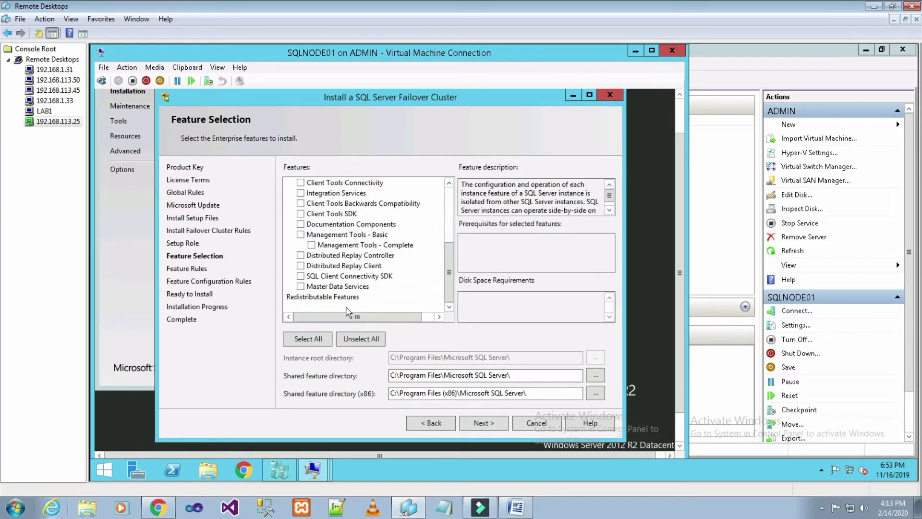
{"action": "left_click", "coordinate": [311, 340]}
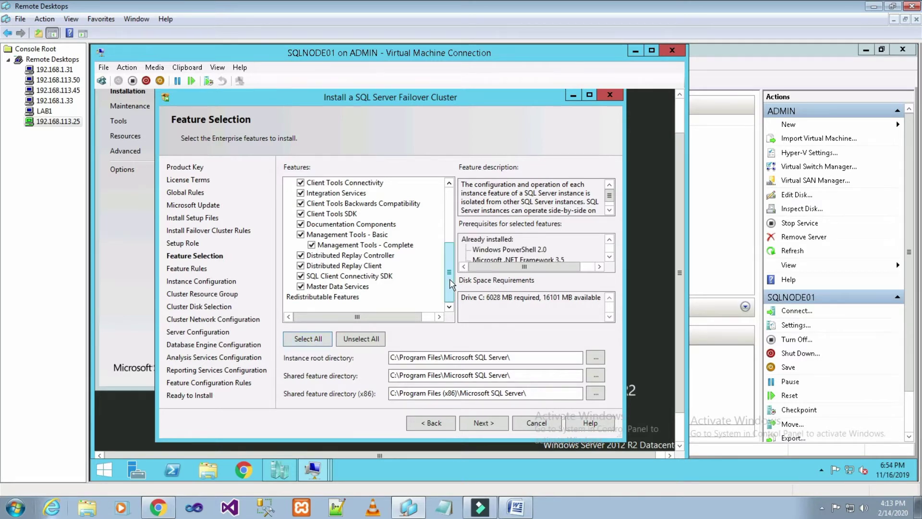
{"action": "scroll", "coordinate": [348, 240], "scroll_direction": "up", "scroll_amount": 6}
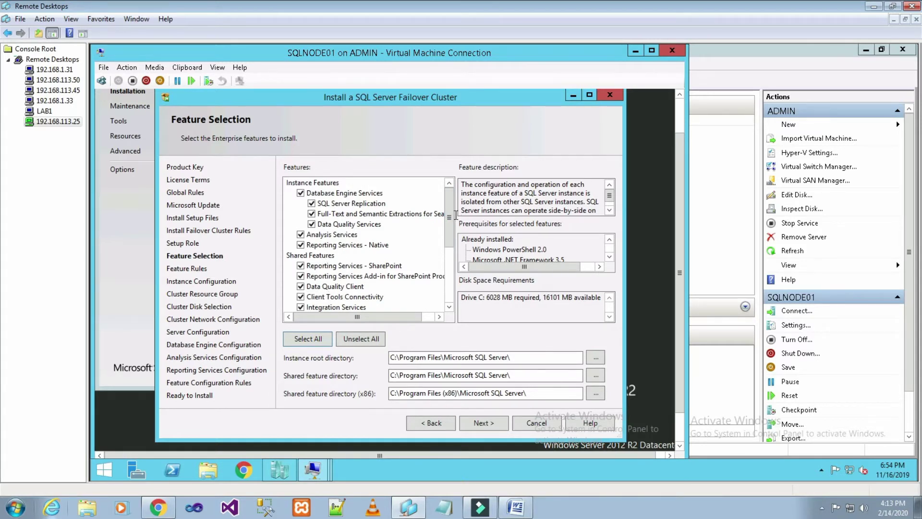
{"action": "left_click_drag", "start_coordinate": [450, 217], "coordinate": [449, 240]}
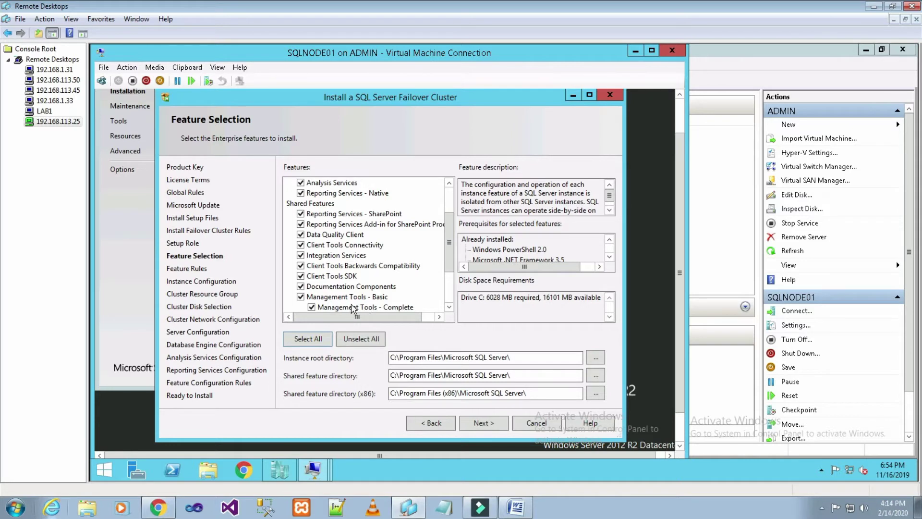
{"action": "scroll", "coordinate": [449, 267], "scroll_direction": "down", "scroll_amount": 1}
{"action": "scroll", "coordinate": [449, 267], "scroll_direction": "down", "scroll_amount": 1}
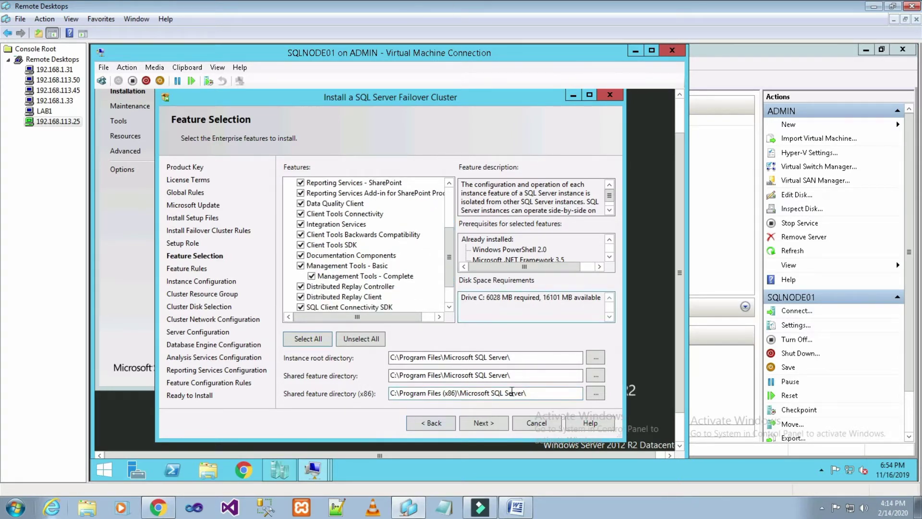
{"action": "left_click", "coordinate": [504, 422]}
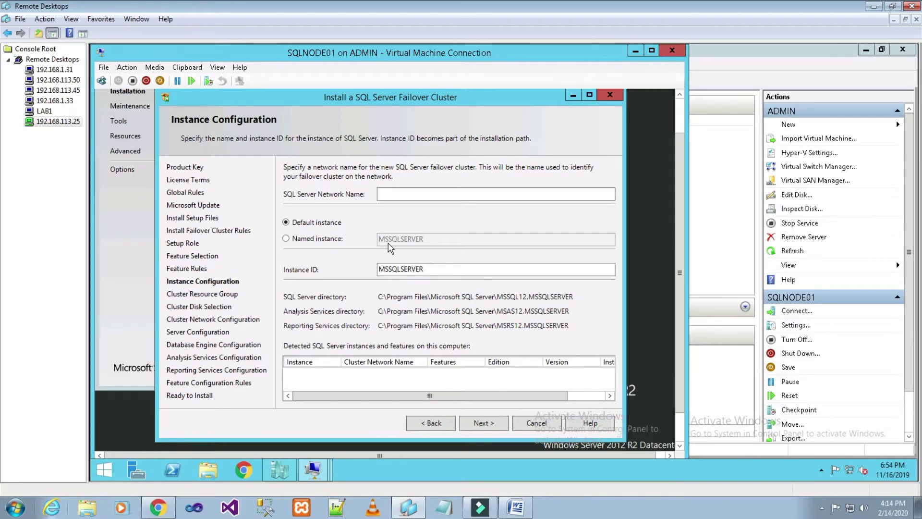
Choose a named instance and enter SQLDISKXNODE01 as the SQL Server network name.
{"action": "left_click", "coordinate": [324, 246]}
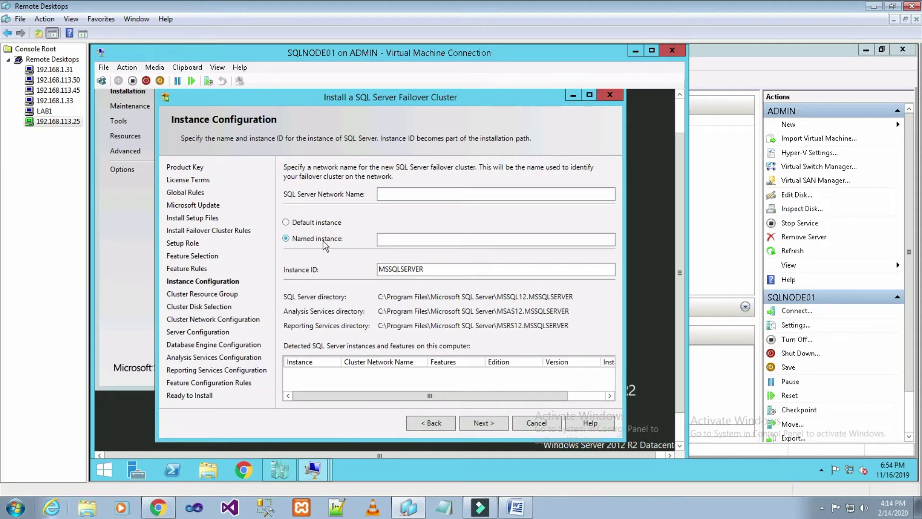
{"action": "left_click", "coordinate": [417, 194]}
{"action": "type", "text": "SQLSERVERDI"}
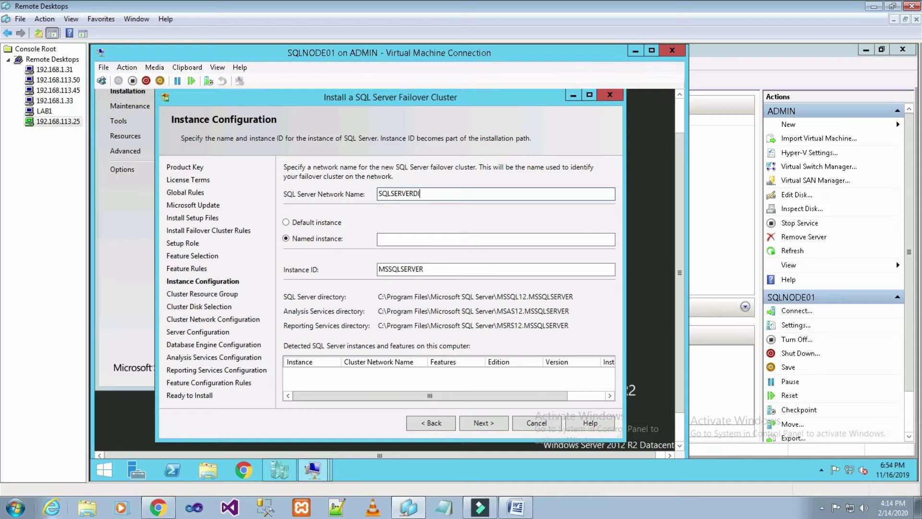
{"action": "type", "text": "SKNO"}
{"action": "key", "text": "BackSpace"}
{"action": "key", "text": "BackSpace"}
{"action": "key", "text": "BackSpace"}
{"action": "key", "text": "BackSpace"}
{"action": "key", "text": "BackSpace"}
{"action": "key", "text": "BackSpace"}
{"action": "key", "text": "BackSpace"}
{"action": "key", "text": "BackSpace"}
{"action": "key", "text": "BackSpace"}
{"action": "type", "text": "DISKNODE0"}
{"action": "key", "text": "BackSpace"}
{"action": "key", "text": "BackSpace"}
{"action": "key", "text": "BackSpace"}
{"action": "key", "text": "BackSpace"}
{"action": "key", "text": "BackSpace"}
{"action": "key", "text": "BackSpace"}
{"action": "key", "text": "BackSpace"}
{"action": "key", "text": "BackSpace"}
{"action": "key", "text": "BackSpace"}
{"action": "key", "text": "BackSpace"}
{"action": "key", "text": "BackSpace"}
{"action": "key", "text": "BackSpace"}
{"action": "type", "text": "DISKNODE"}
{"action": "type", "text": "01X"}
Paste SQLDISKXNODE01 as the named instance and accept the instance configuration.
{"action": "left_click", "coordinate": [452, 239]}
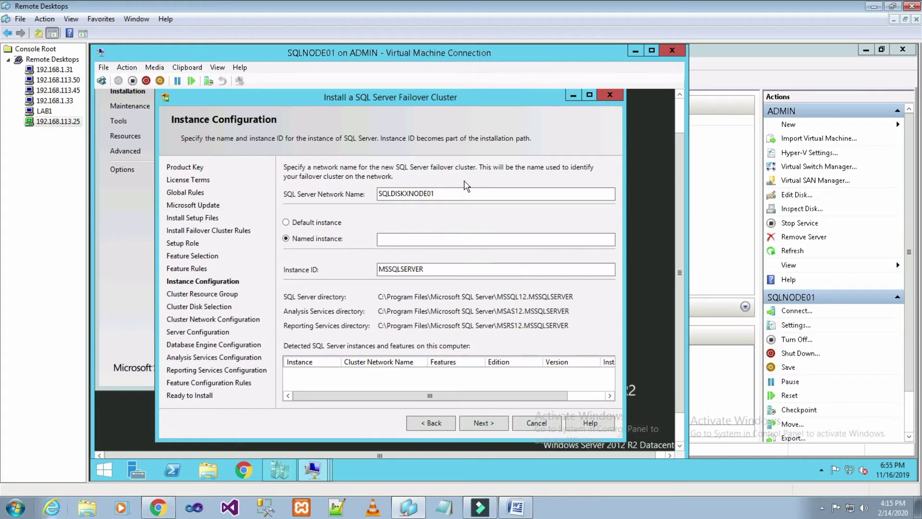
{"action": "left_click_drag", "start_coordinate": [450, 193], "coordinate": [373, 193]}
{"action": "key", "text": "ctrl+c"}
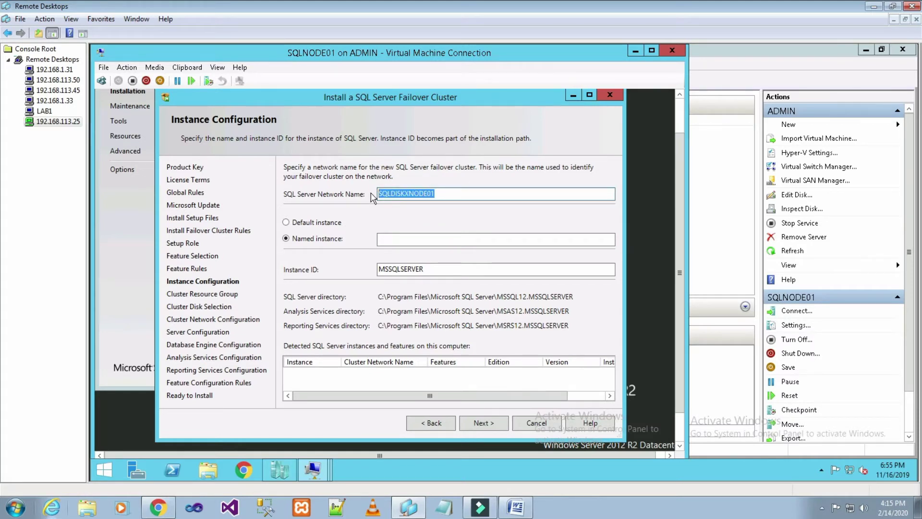
{"action": "left_click", "coordinate": [400, 239]}
{"action": "key", "text": "ctrl+v"}
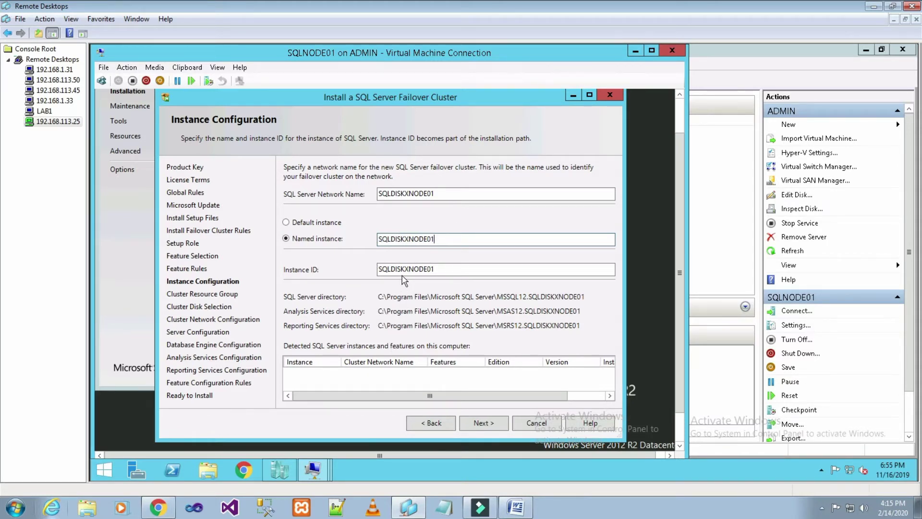
{"action": "left_click", "coordinate": [493, 423]}
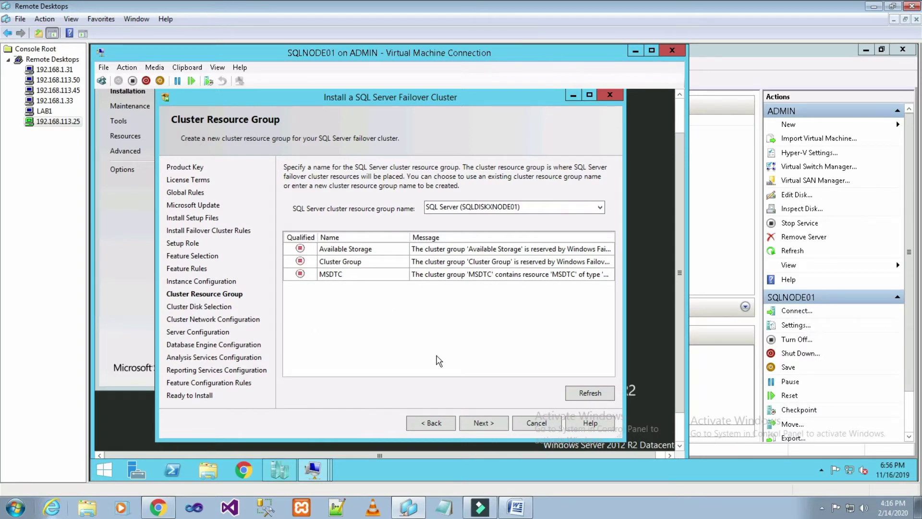
Keep Cluster Disk 2 as the shared disk, then bring up the SQLADMIN machine's sign-in screen.
{"action": "left_click", "coordinate": [487, 427]}
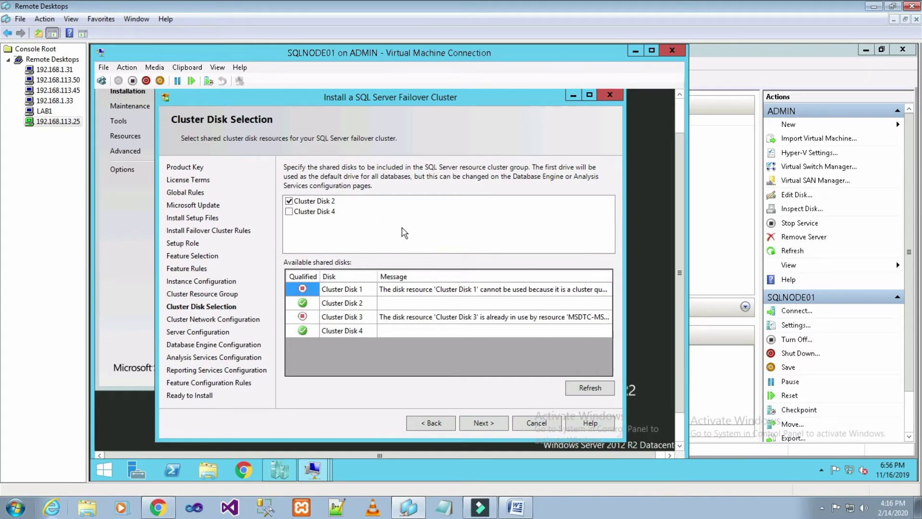
{"action": "left_click", "coordinate": [309, 204]}
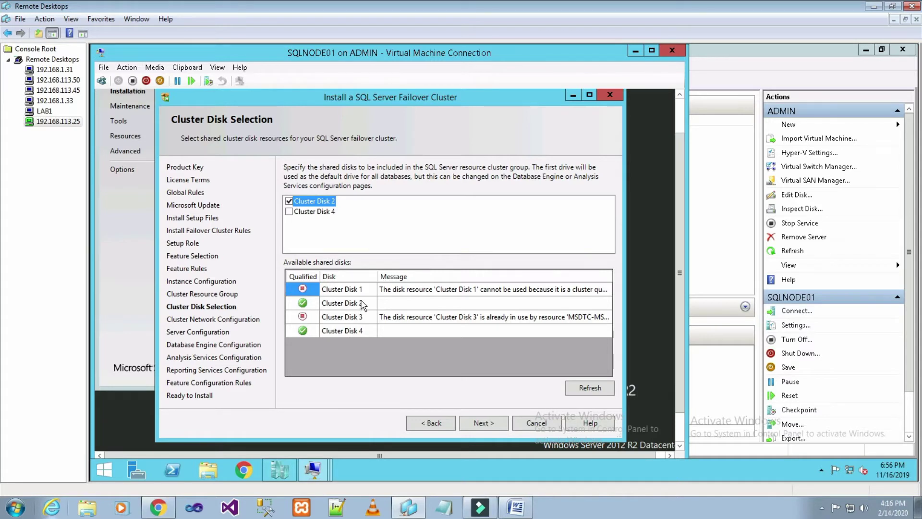
{"action": "left_click", "coordinate": [317, 468]}
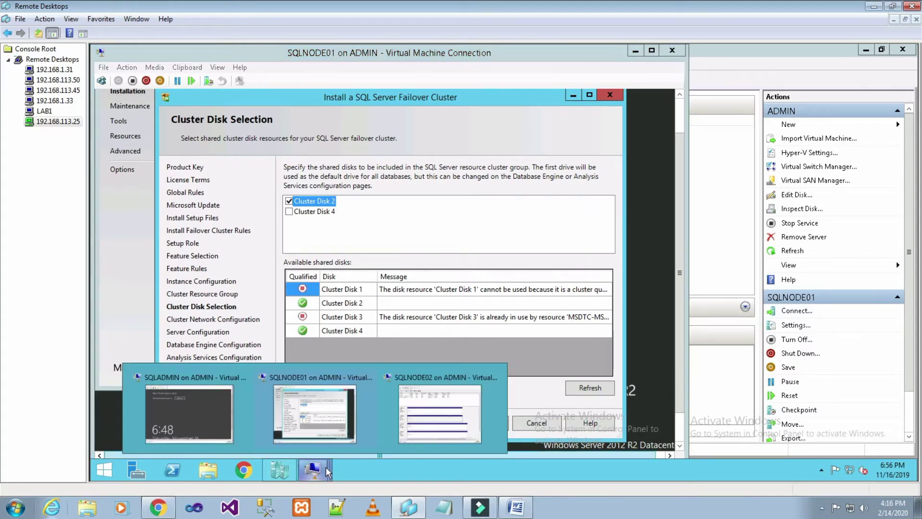
{"action": "left_click", "coordinate": [219, 413]}
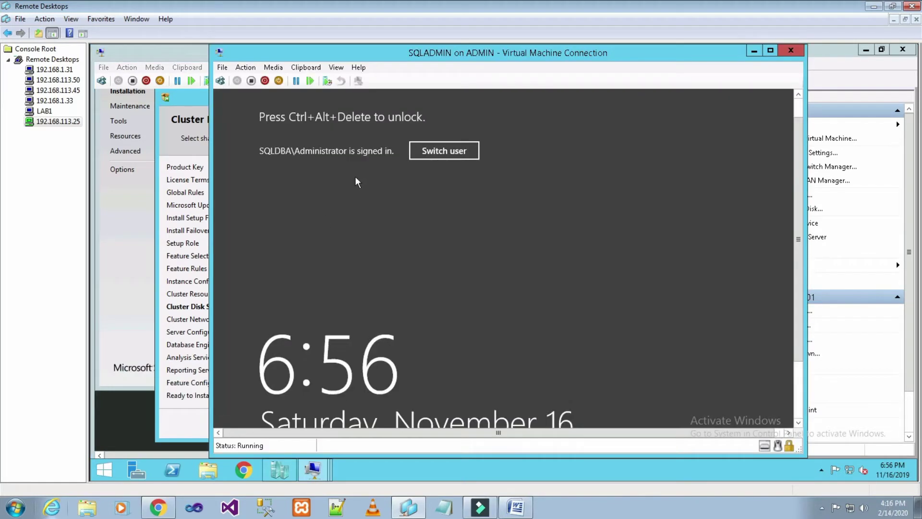
{"action": "left_click", "coordinate": [220, 80]}
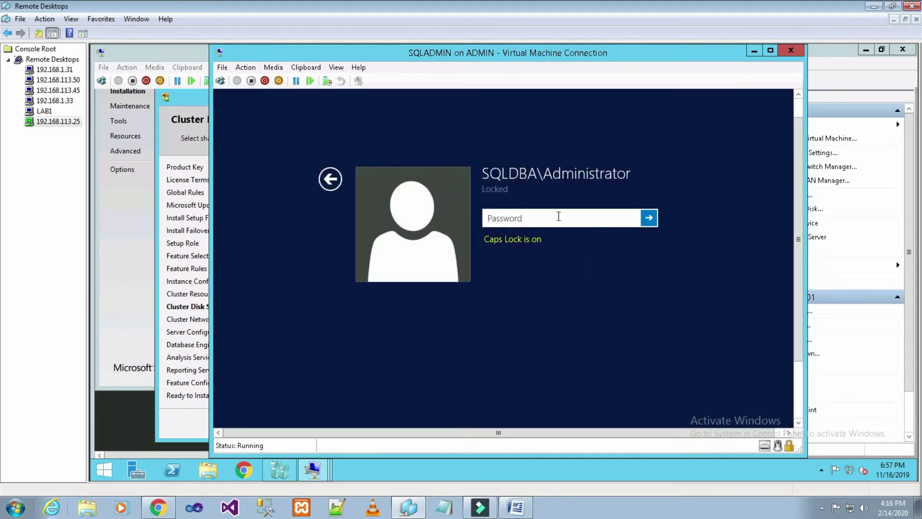
Sign in to SQLADMIN with the administrator password and show the cluster's disks.
{"action": "key", "text": "Caps_Lock"}
{"action": "type", "text": "••••••••"}
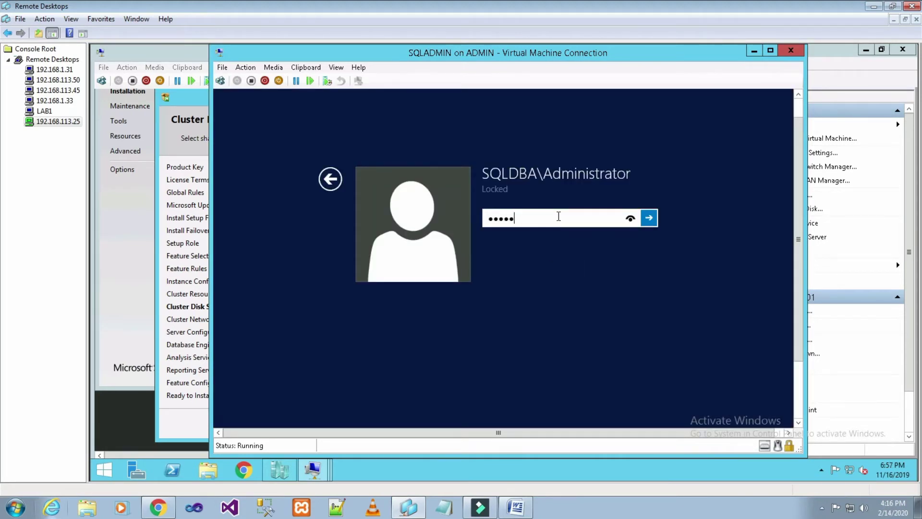
{"action": "type", "text": "•••"}
{"action": "key", "text": "Return"}
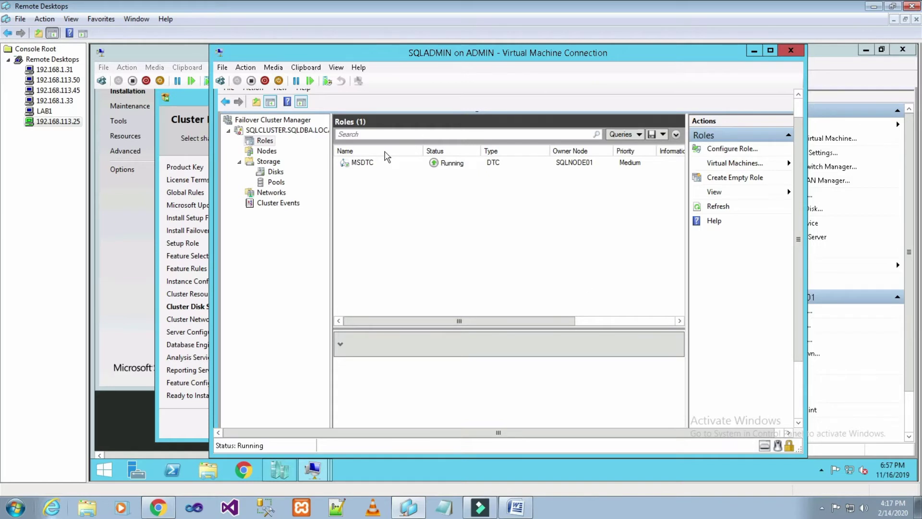
{"action": "key", "text": "Down"}
{"action": "key", "text": "Down"}
{"action": "key", "text": "Down"}
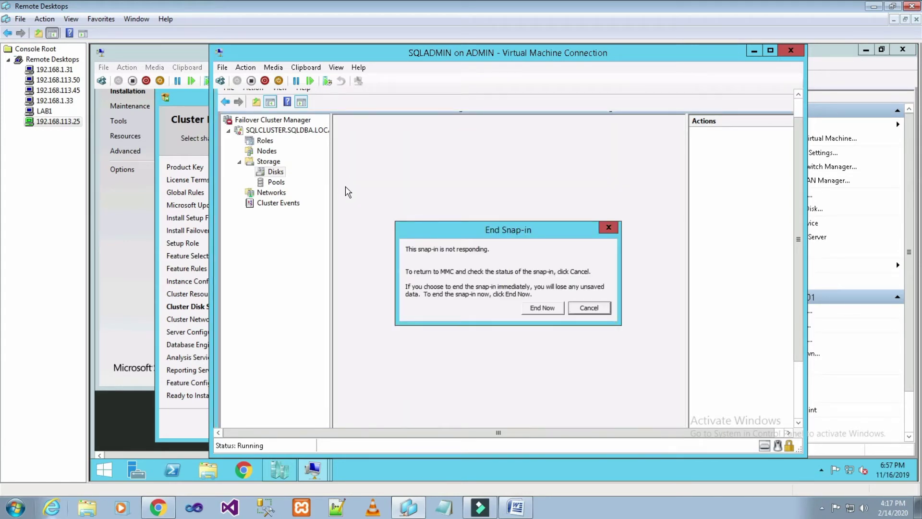
Dismiss the not-responding warning and list the cluster Roles, showing MSDTC on SQLNODE01.
{"action": "left_click", "coordinate": [604, 308]}
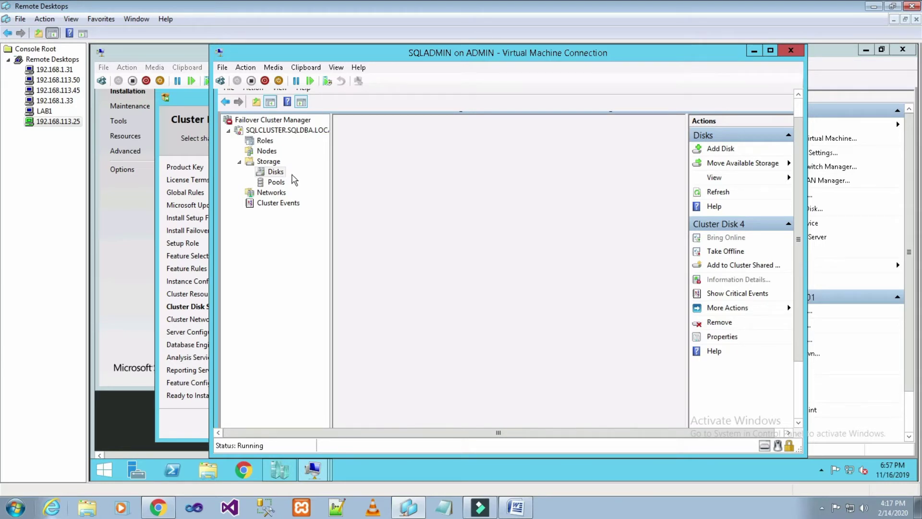
{"action": "left_click", "coordinate": [271, 120]}
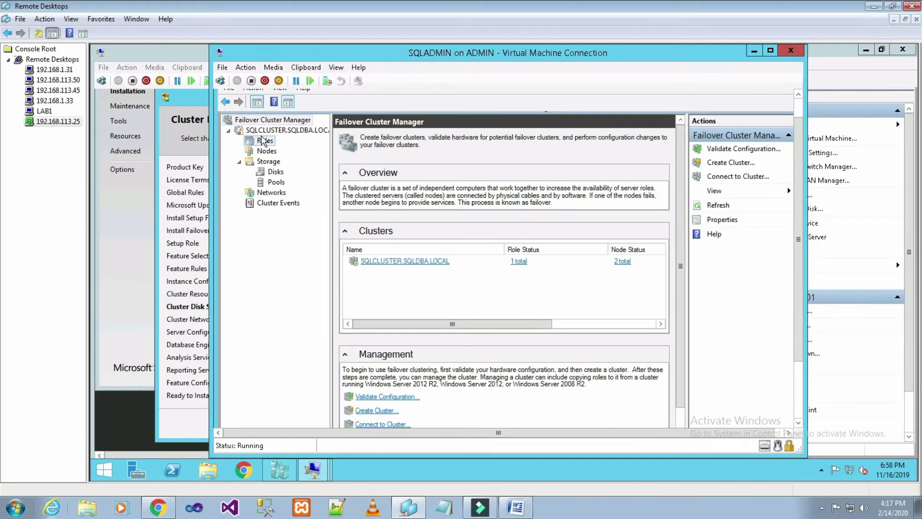
{"action": "left_click", "coordinate": [264, 140]}
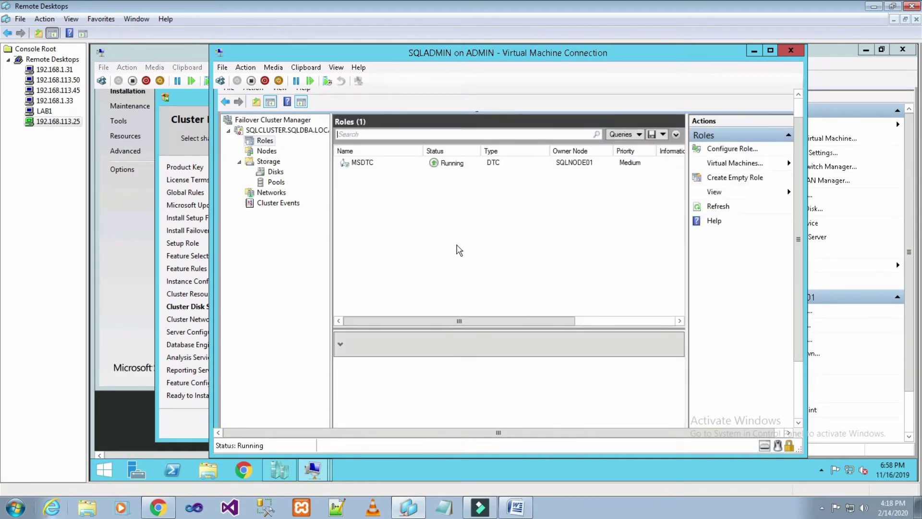
Inspect Cluster Disks 2 and 4, confirming Cluster Disk 2 is 5.00 GB Available Storage.
{"action": "left_click", "coordinate": [278, 173]}
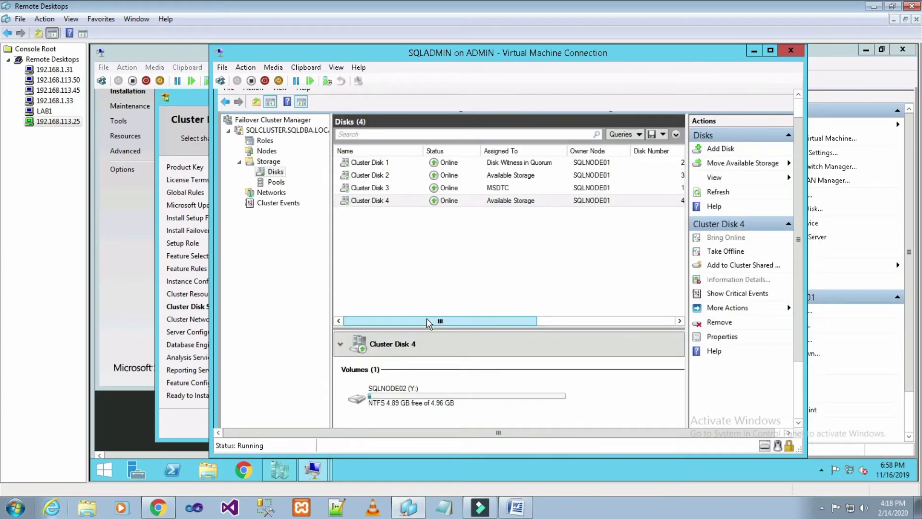
{"action": "left_click_drag", "start_coordinate": [429, 323], "coordinate": [398, 321]}
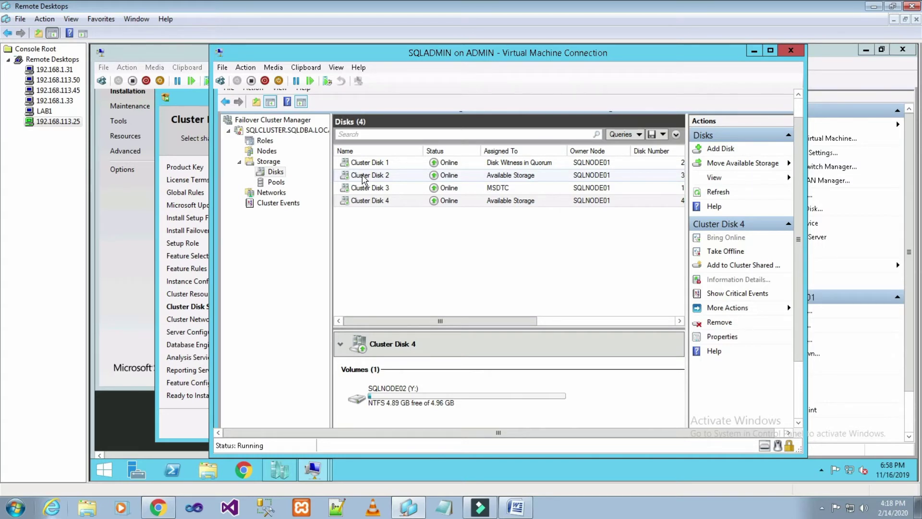
{"action": "left_click", "coordinate": [363, 180]}
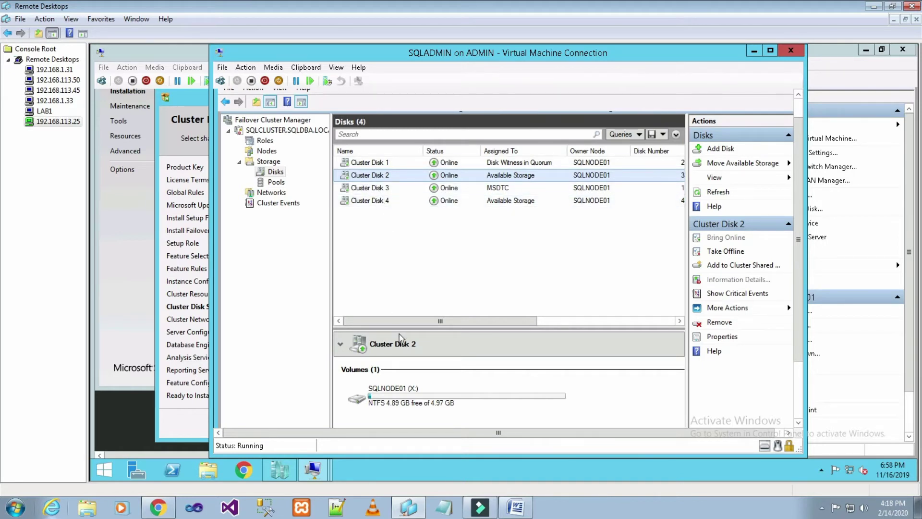
{"action": "left_click_drag", "start_coordinate": [417, 325], "coordinate": [450, 315]}
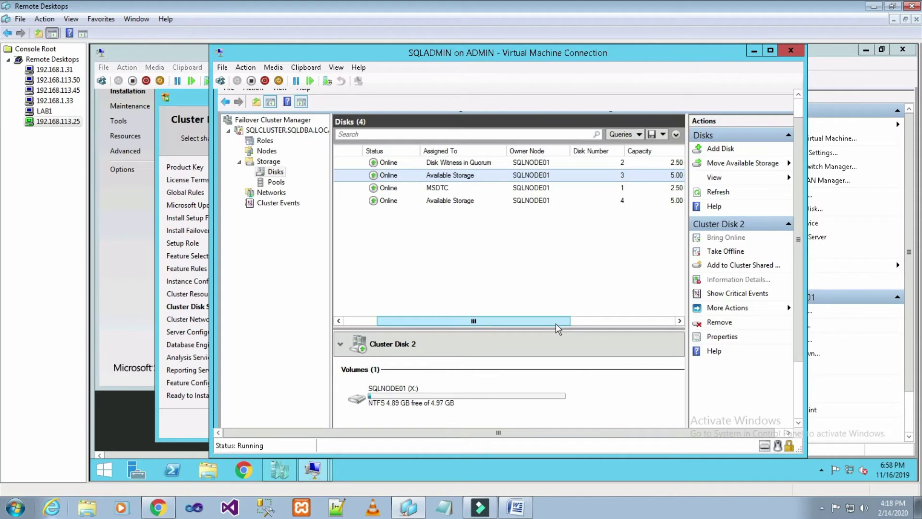
{"action": "left_click_drag", "start_coordinate": [557, 329], "coordinate": [495, 323]}
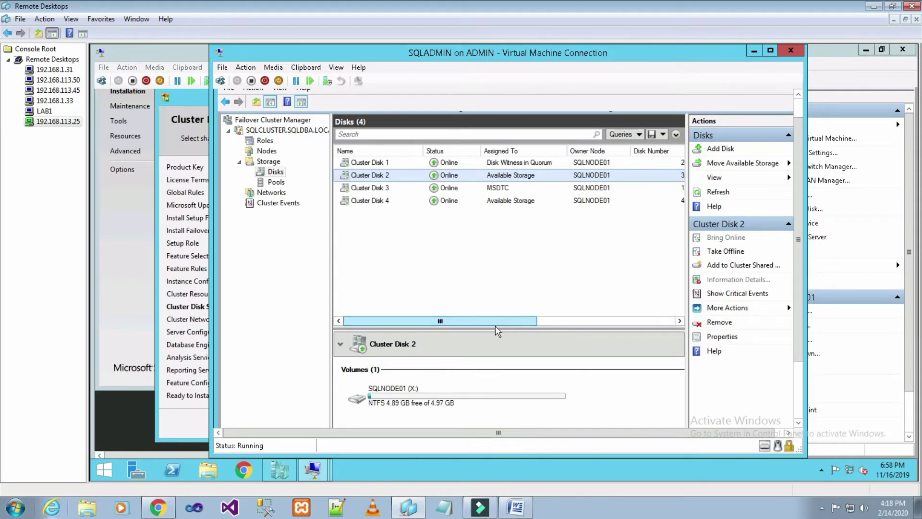
{"action": "left_click", "coordinate": [411, 206]}
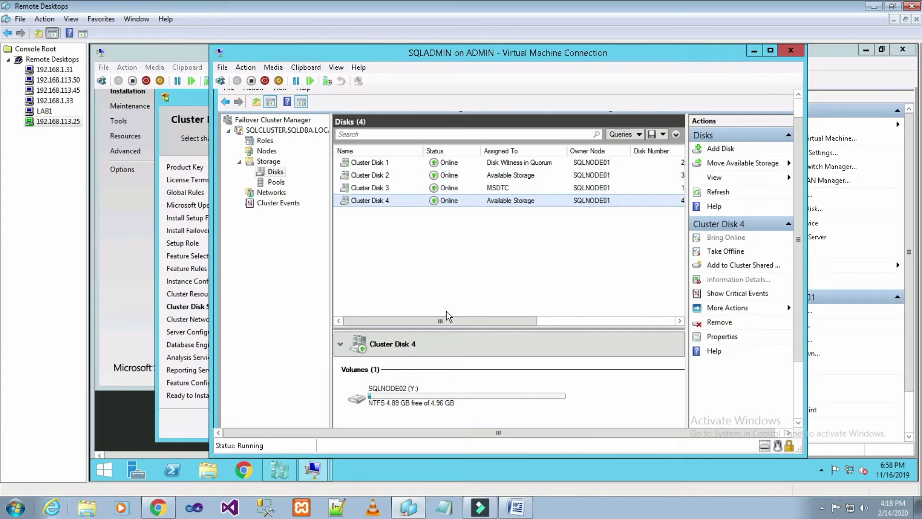
{"action": "left_click", "coordinate": [403, 179]}
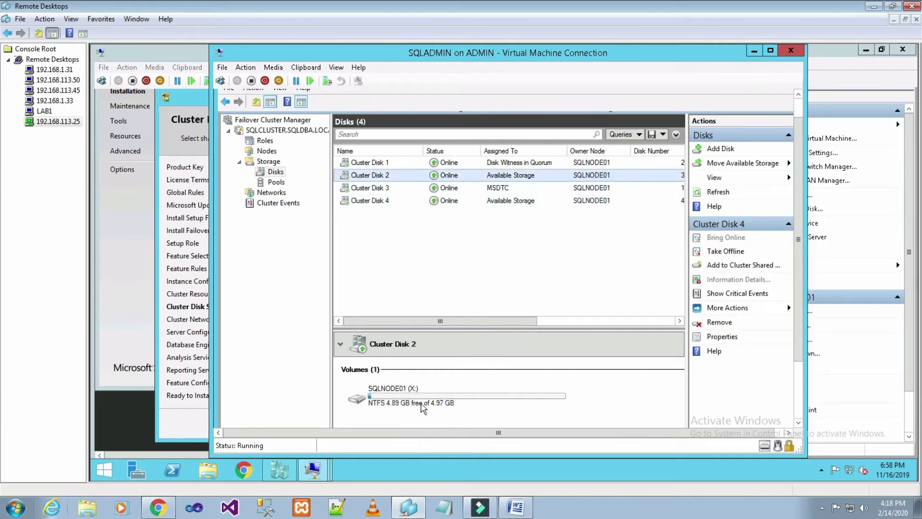
{"action": "left_click_drag", "start_coordinate": [454, 321], "coordinate": [528, 320]}
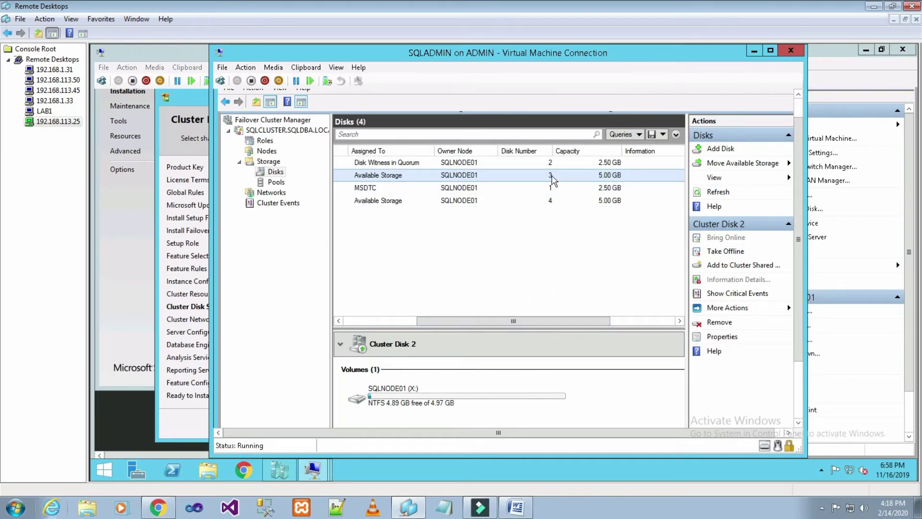
{"action": "mouse_move", "coordinate": [309, 471]}
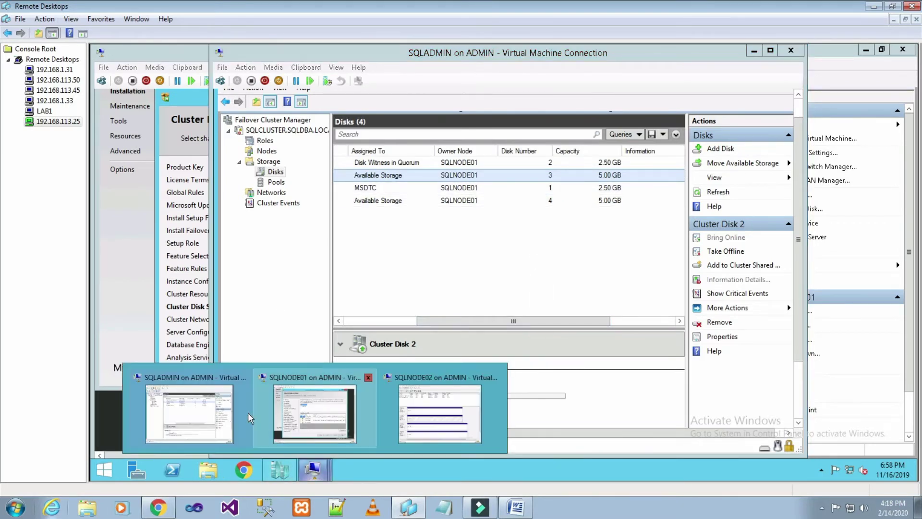
{"action": "left_click", "coordinate": [355, 405]}
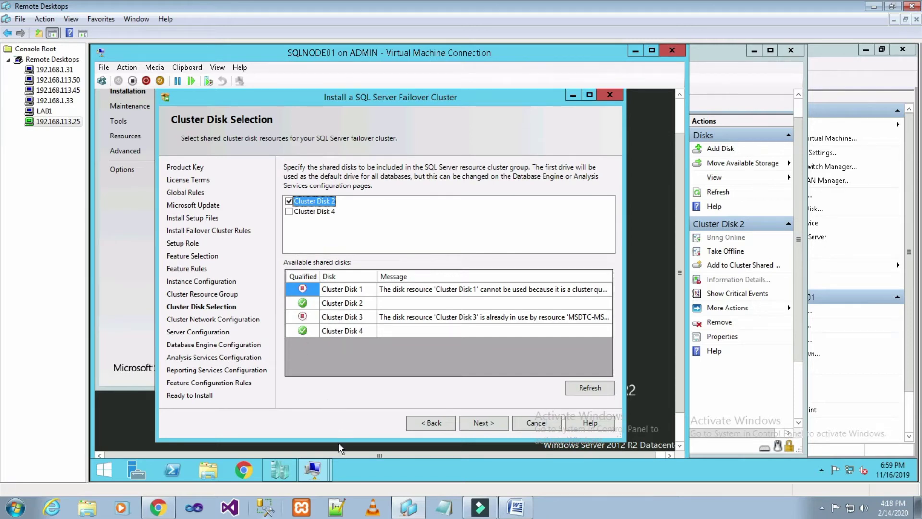
{"action": "mouse_move", "coordinate": [315, 476]}
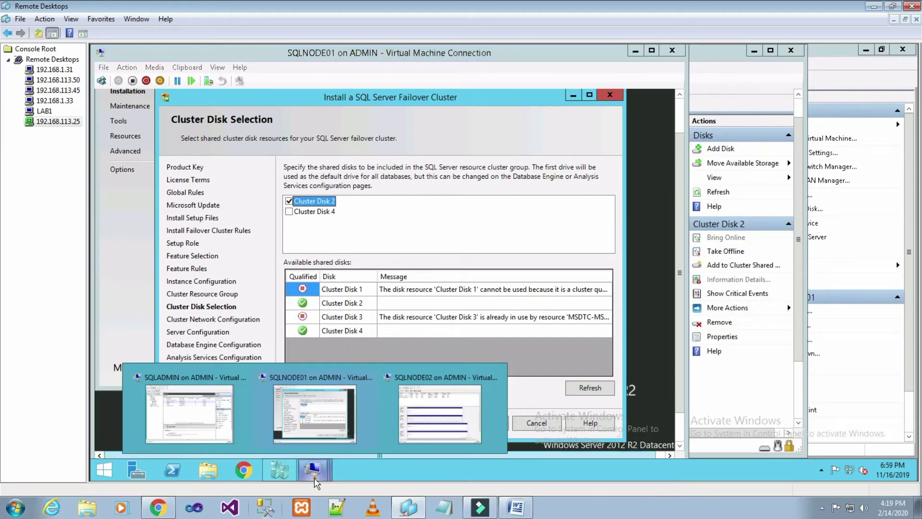
{"action": "left_click", "coordinate": [202, 405]}
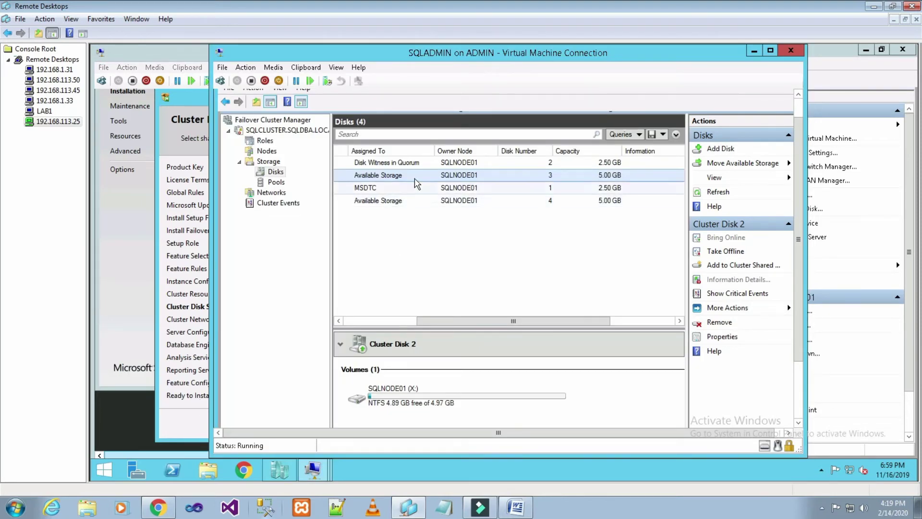
{"action": "left_click_drag", "start_coordinate": [449, 324], "coordinate": [369, 330]}
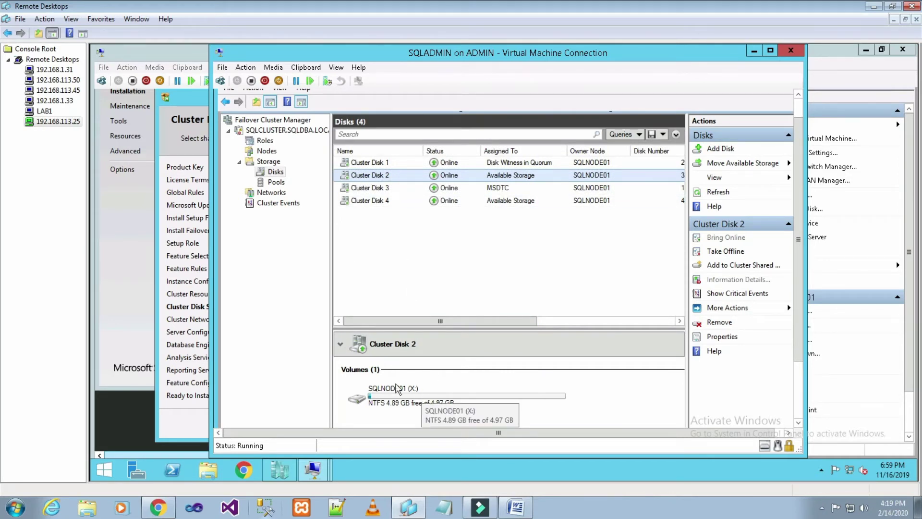
{"action": "mouse_move", "coordinate": [299, 469]}
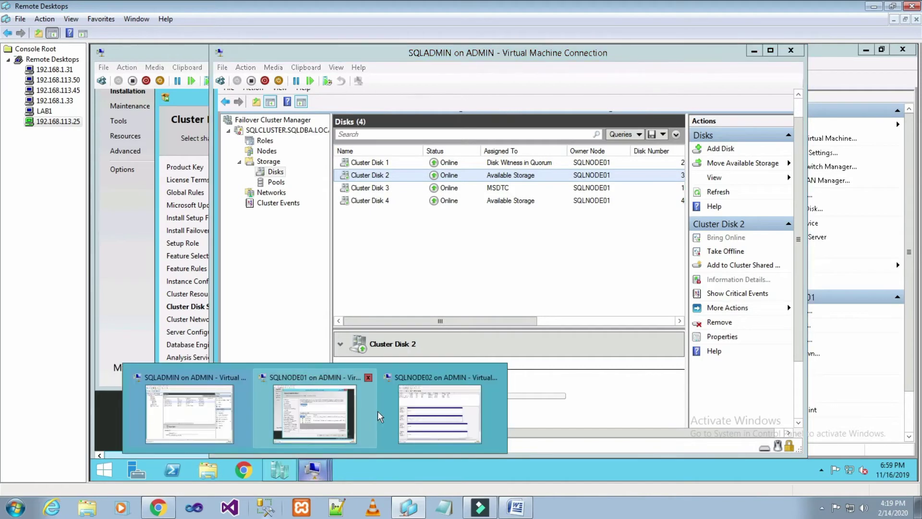
{"action": "left_click", "coordinate": [327, 413]}
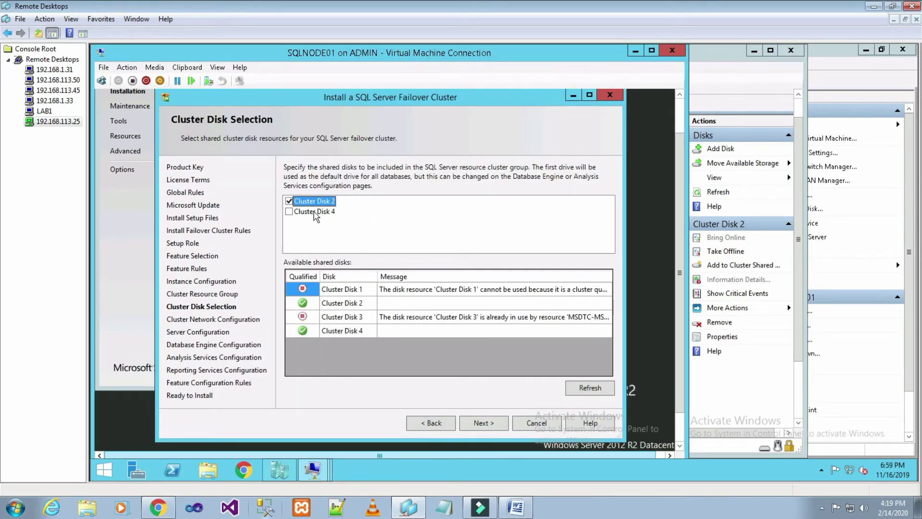
Enable IPv4 for Cluster Network 1 with the address 192.168.113.40.
{"action": "left_click", "coordinate": [482, 423]}
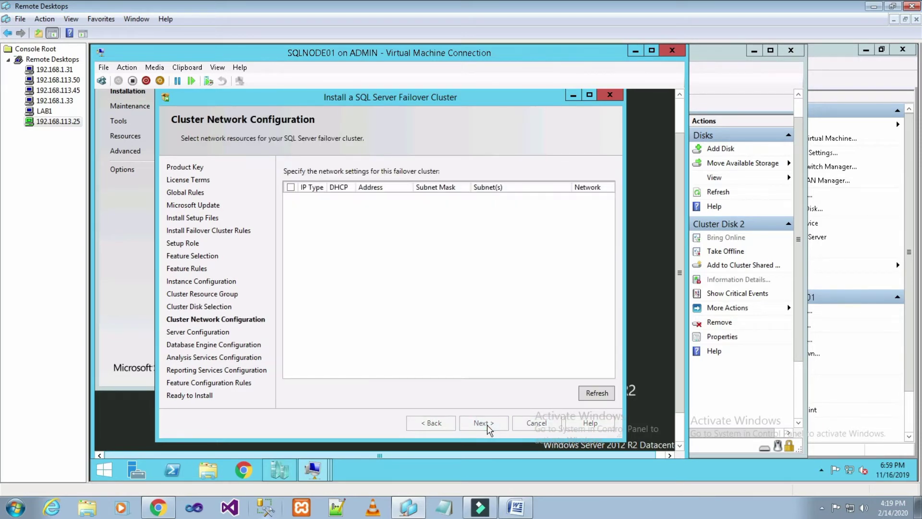
{"action": "left_click", "coordinate": [291, 187]}
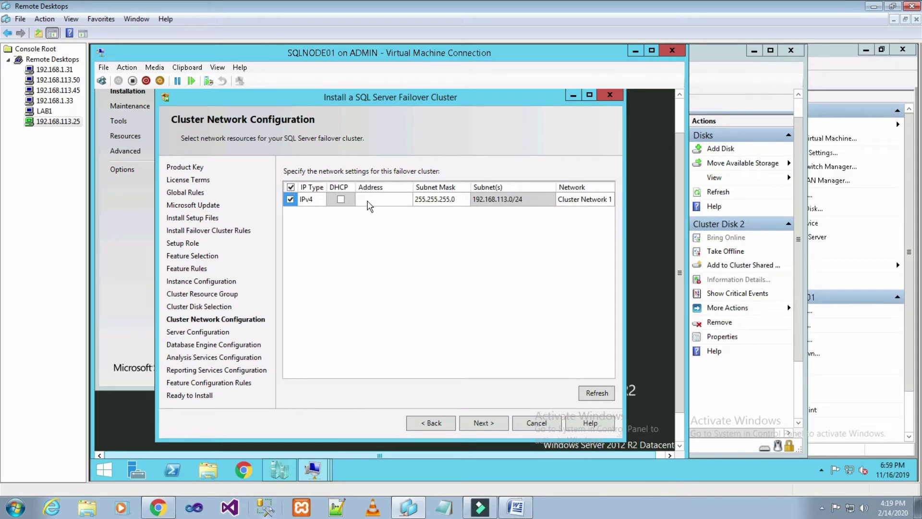
{"action": "left_click", "coordinate": [368, 200]}
{"action": "type", "text": "192.168.113.40"}
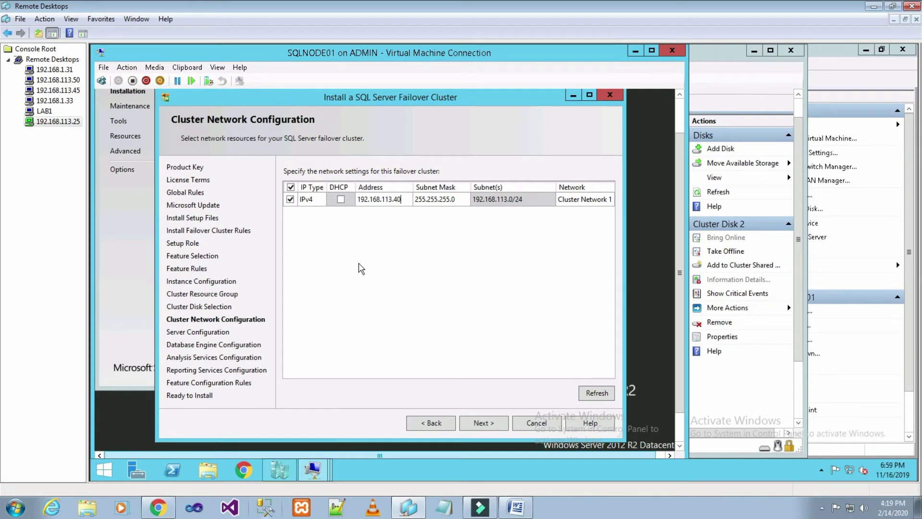
Accept the cluster network configuration and move on to the Server Configuration service accounts page.
{"action": "left_click", "coordinate": [493, 425]}
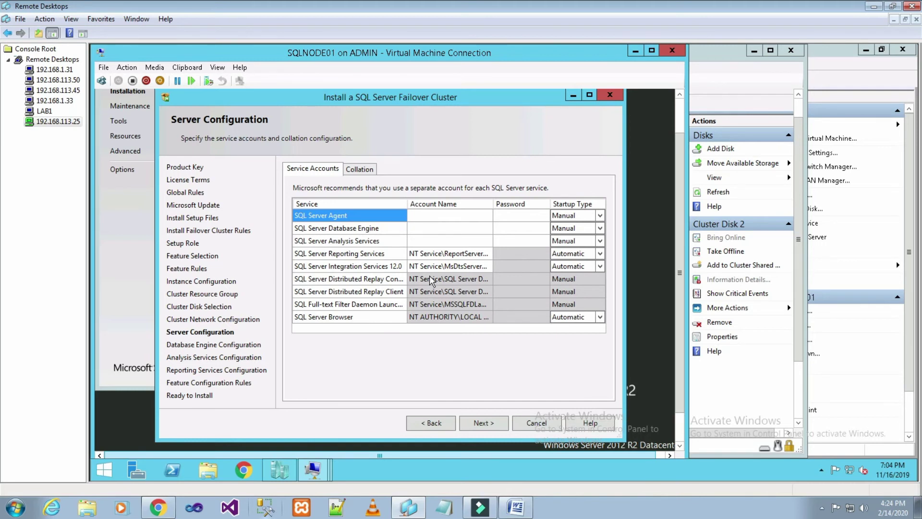
Browse for a SQL Server Agent account and sign in to the directory search as the domain administrator.
{"action": "left_click", "coordinate": [482, 216]}
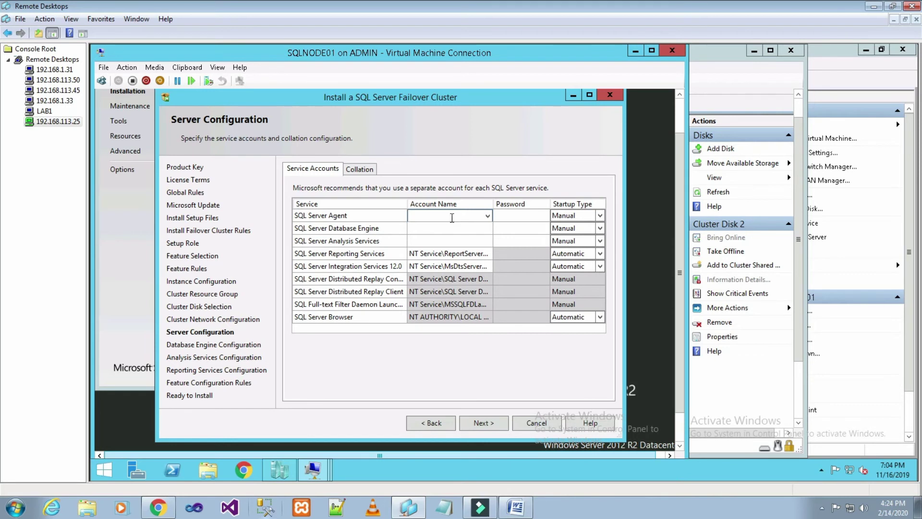
{"action": "left_click", "coordinate": [487, 216]}
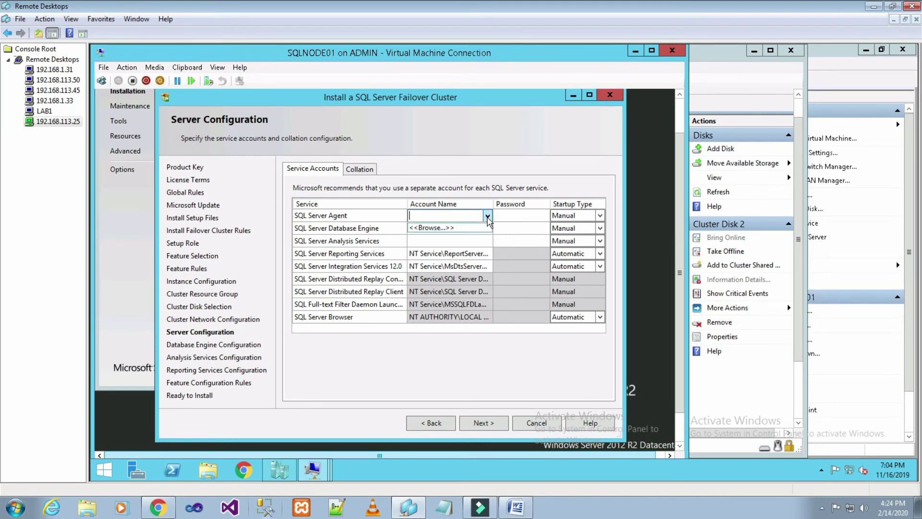
{"action": "left_click", "coordinate": [460, 228]}
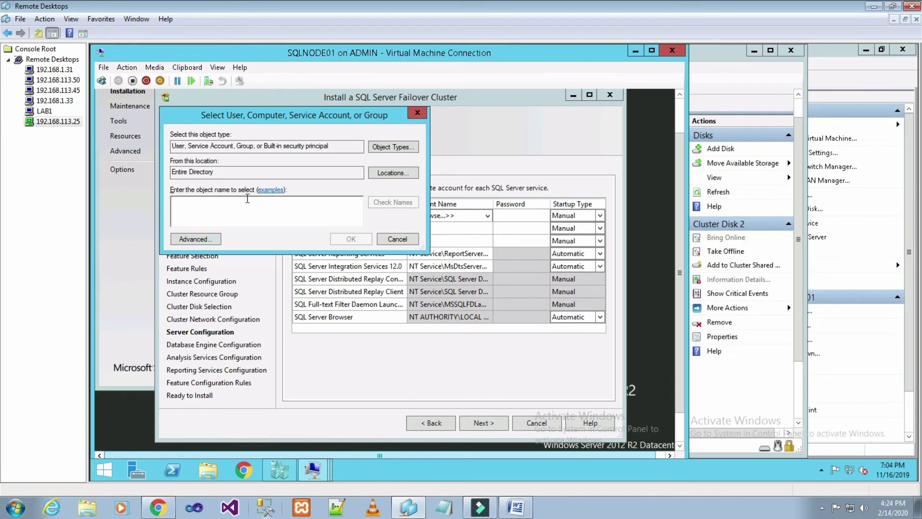
{"action": "left_click", "coordinate": [214, 239]}
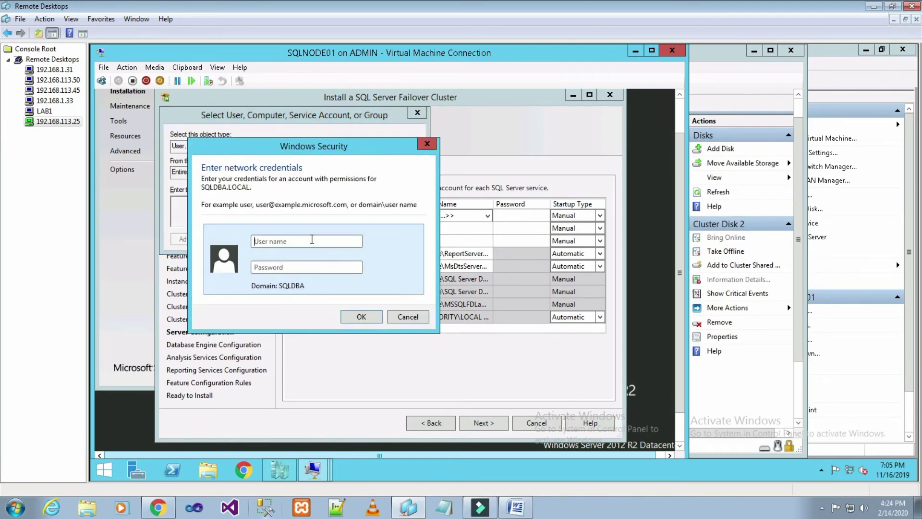
{"action": "left_click", "coordinate": [312, 239]}
{"action": "key", "text": "Caps_Lock"}
{"action": "type", "text": "AD"}
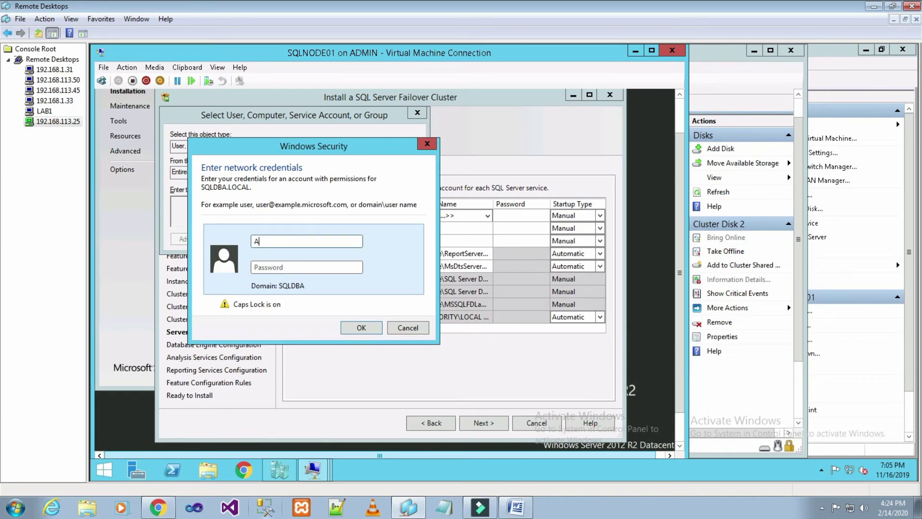
{"action": "key", "text": "BackSpace"}
{"action": "key", "text": "BackSpace"}
{"action": "key", "text": "Caps_Lock"}
{"action": "type", "text": "ad"}
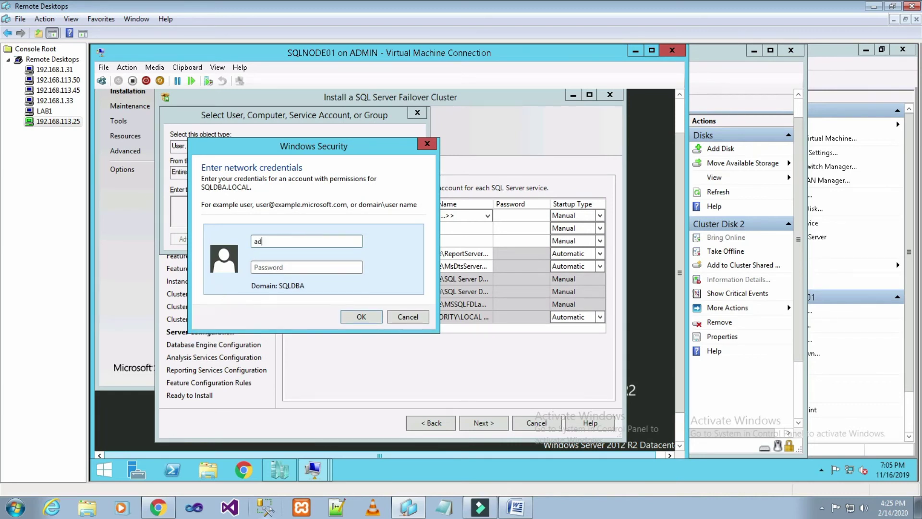
{"action": "type", "text": "ministrator"}
{"action": "key", "text": "Tab"}
{"action": "type", "text": "***********"}
{"action": "left_click", "coordinate": [361, 317]}
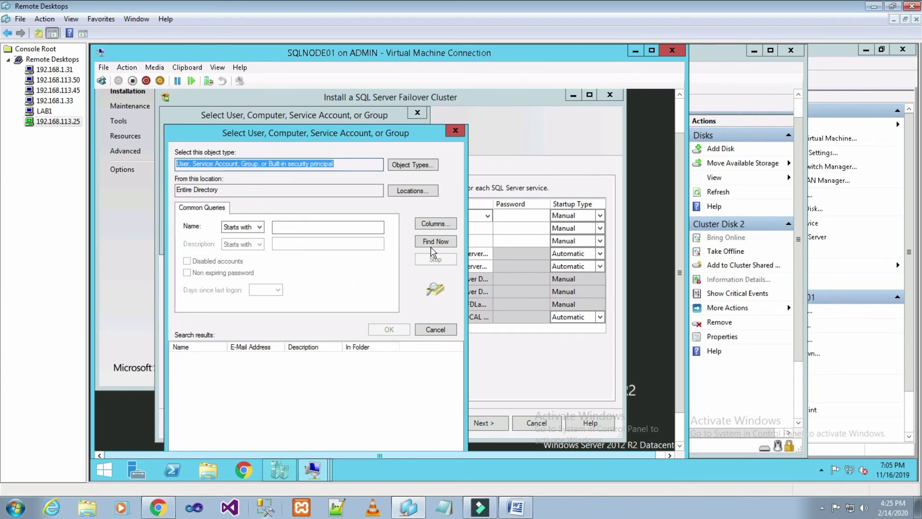
Pick SQLDBA\Administrator from the search results as the SQL Server Agent account and enter its password.
{"action": "left_click", "coordinate": [441, 240]}
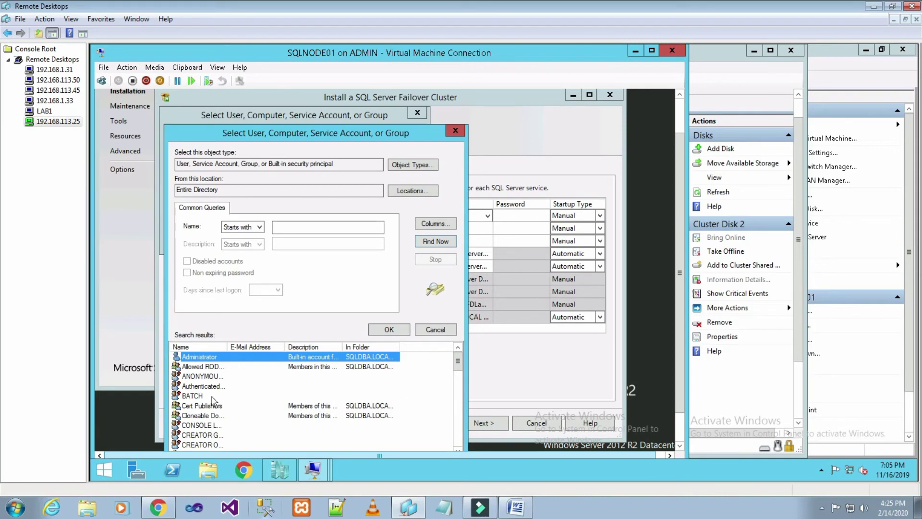
{"action": "double_click", "coordinate": [228, 346]}
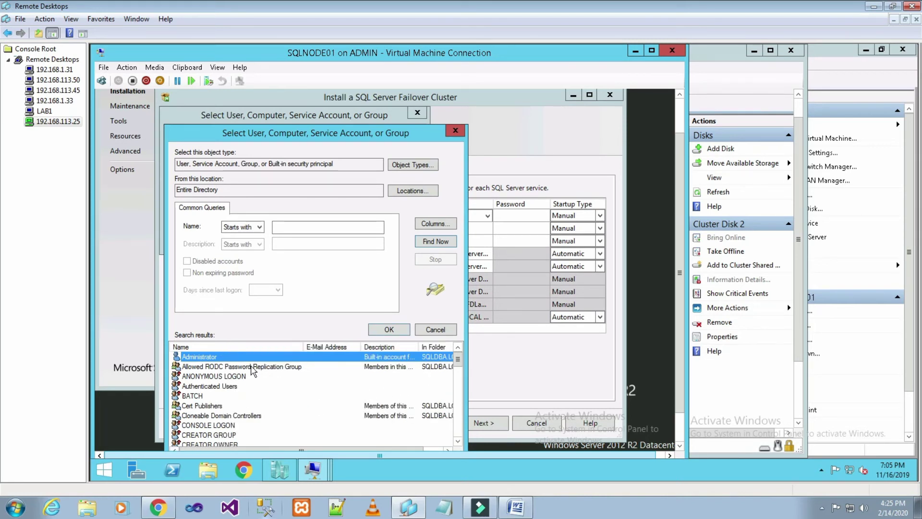
{"action": "double_click", "coordinate": [246, 358]}
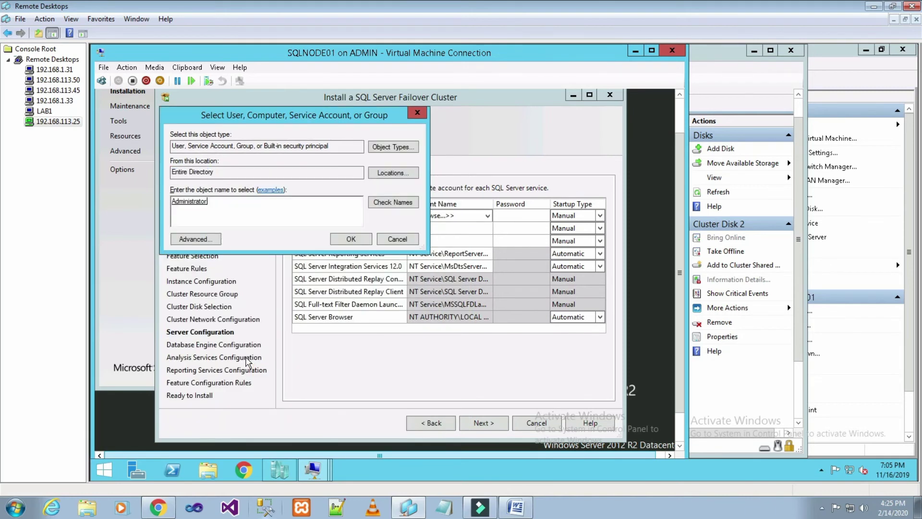
{"action": "left_click", "coordinate": [352, 238]}
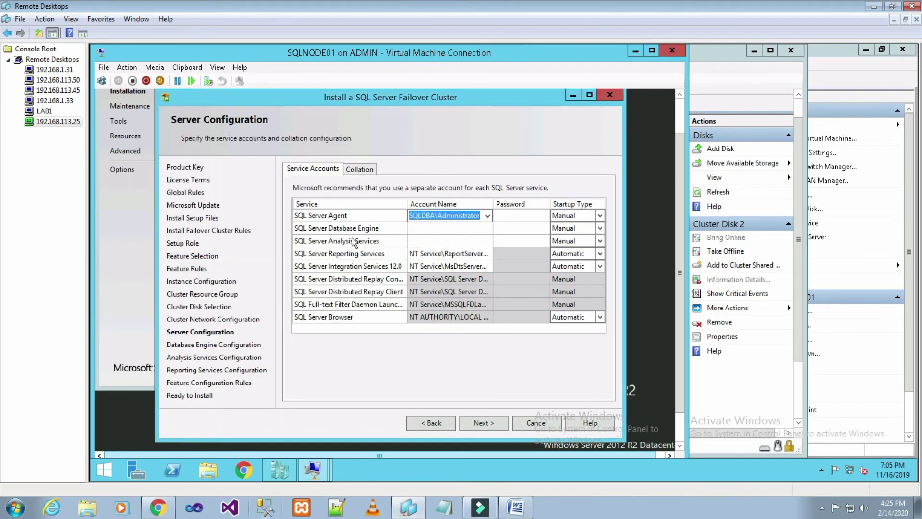
{"action": "left_click", "coordinate": [510, 219]}
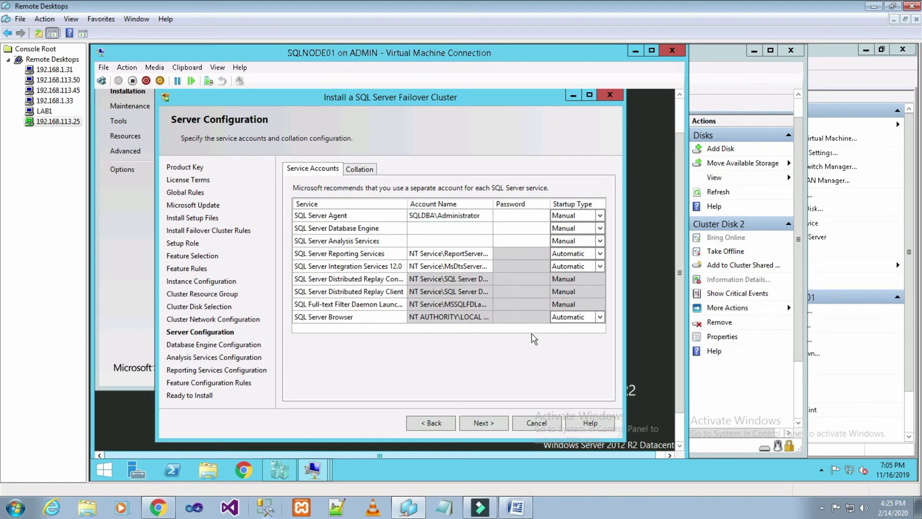
{"action": "type", "text": "***********"}
{"action": "left_click", "coordinate": [454, 228]}
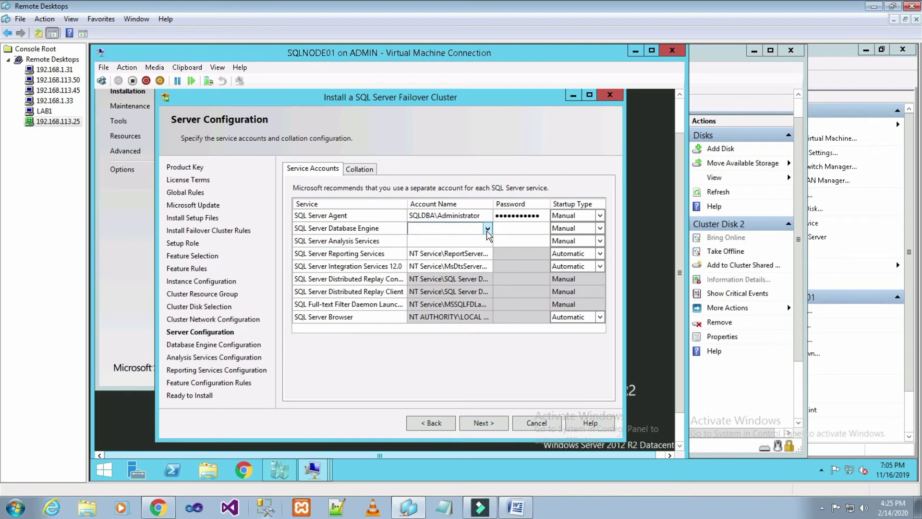
Set the Database Engine service account to SQLDBA\Administrator and enter its password.
{"action": "left_click", "coordinate": [487, 229]}
{"action": "left_click", "coordinate": [461, 241]}
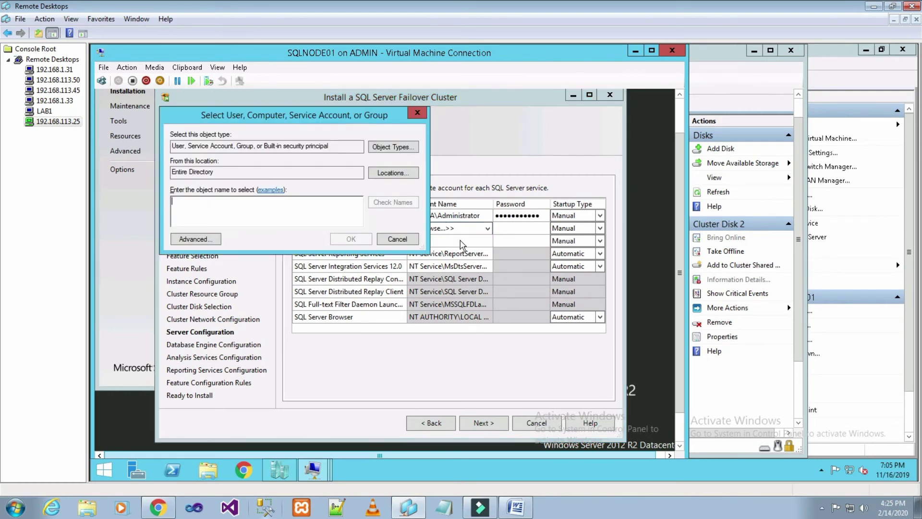
{"action": "left_click", "coordinate": [206, 238]}
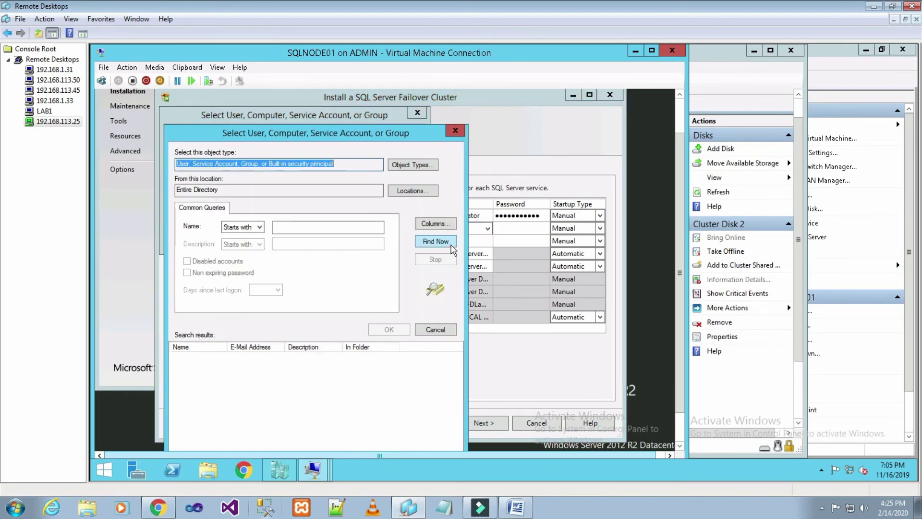
{"action": "left_click", "coordinate": [451, 245]}
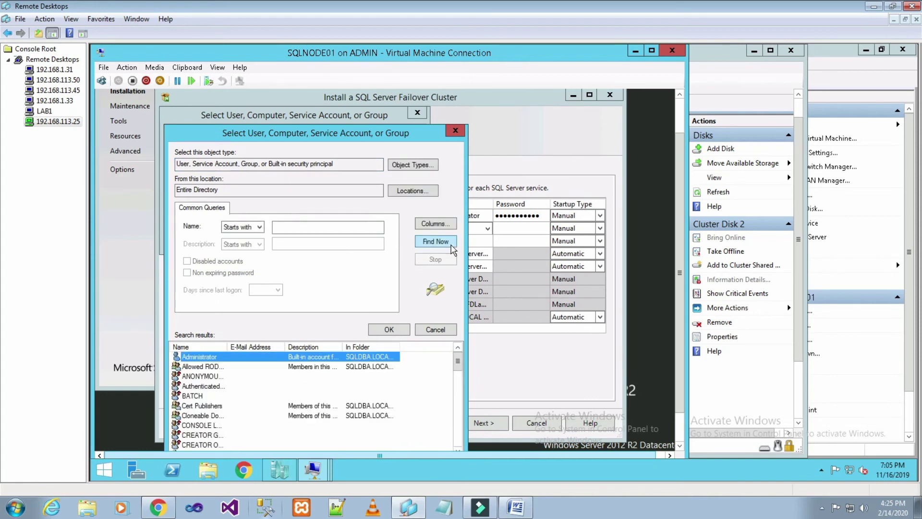
{"action": "left_click", "coordinate": [389, 329]}
{"action": "left_click", "coordinate": [342, 240]}
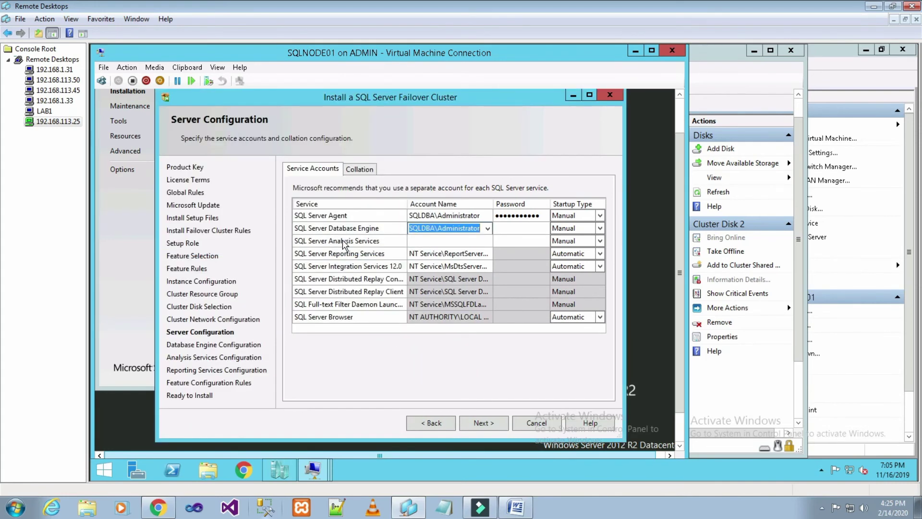
{"action": "left_click", "coordinate": [524, 229]}
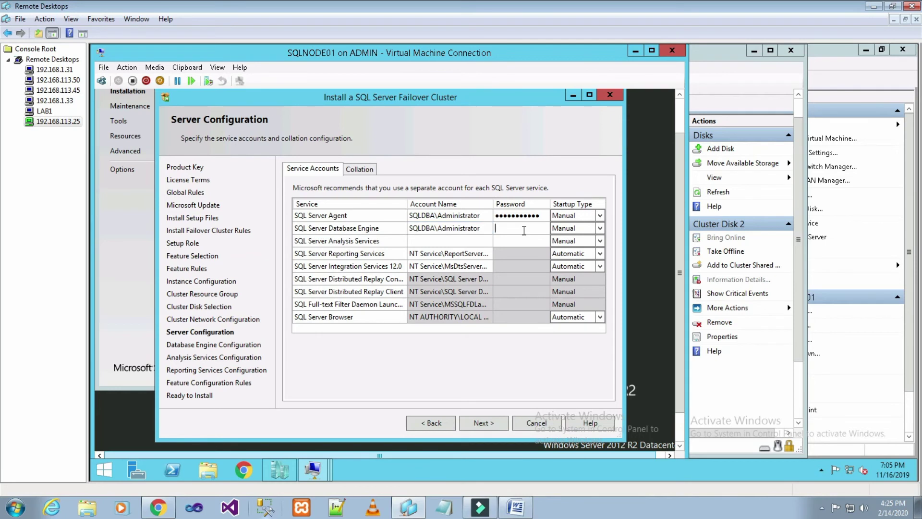
{"action": "type", "text": "Password123"}
Set the Analysis Services account to SQLDBA\Administrator with its password, then continue.
{"action": "left_click", "coordinate": [463, 242]}
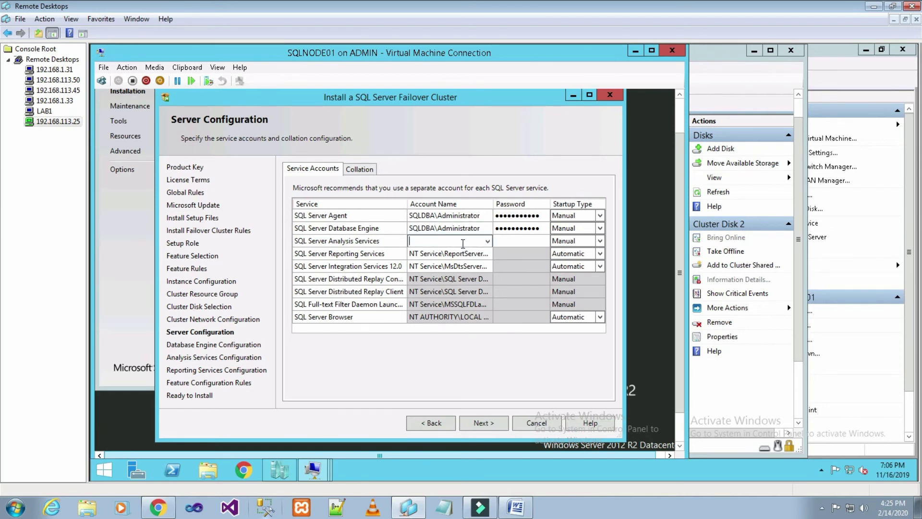
{"action": "left_click", "coordinate": [487, 241]}
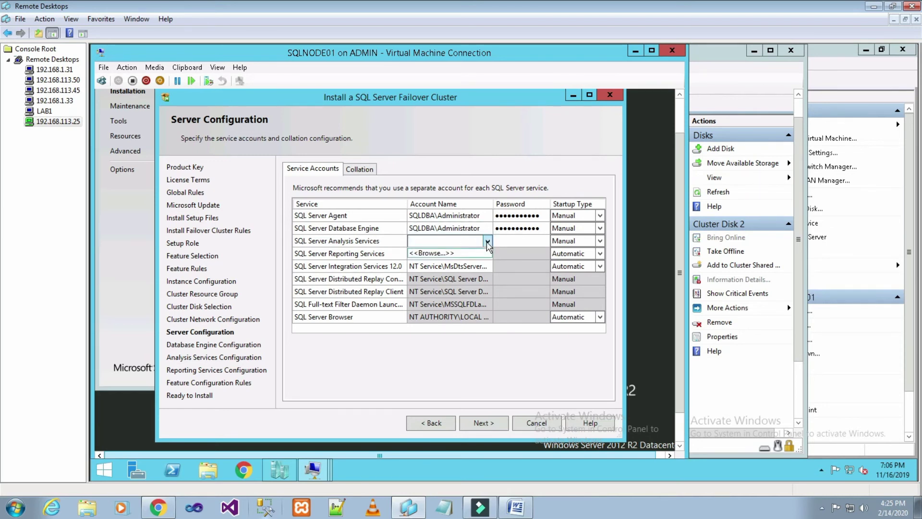
{"action": "left_click", "coordinate": [463, 253]}
{"action": "left_click", "coordinate": [200, 239]}
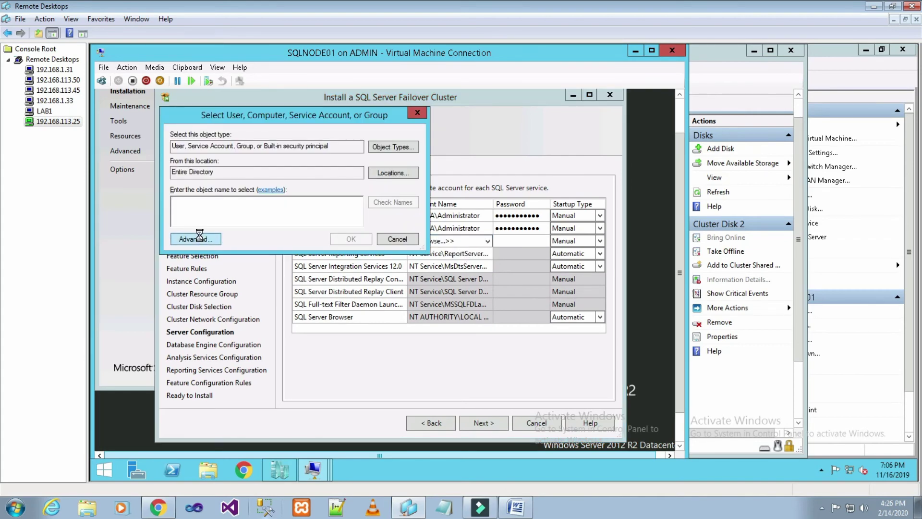
{"action": "left_click", "coordinate": [436, 241]}
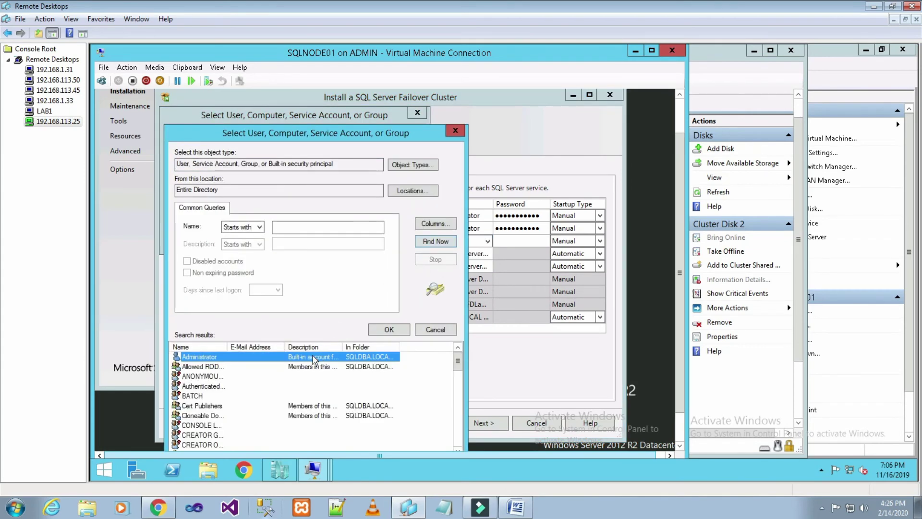
{"action": "left_click", "coordinate": [400, 330]}
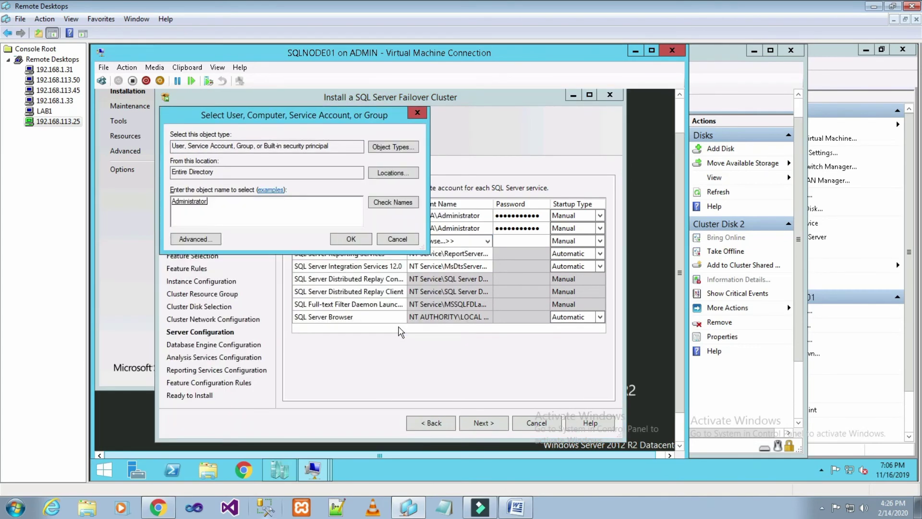
{"action": "left_click", "coordinate": [361, 240]}
{"action": "left_click", "coordinate": [512, 240]}
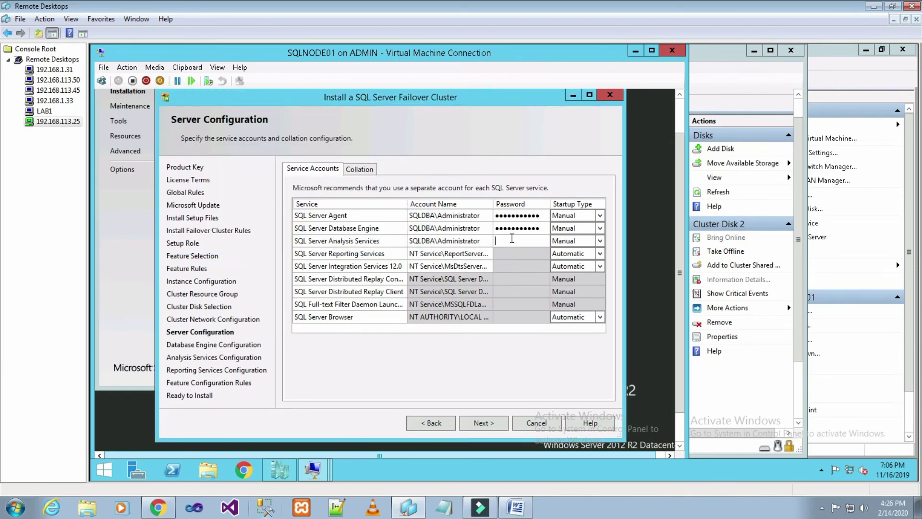
{"action": "type", "text": "•••••••••••"}
{"action": "left_click", "coordinate": [499, 423]}
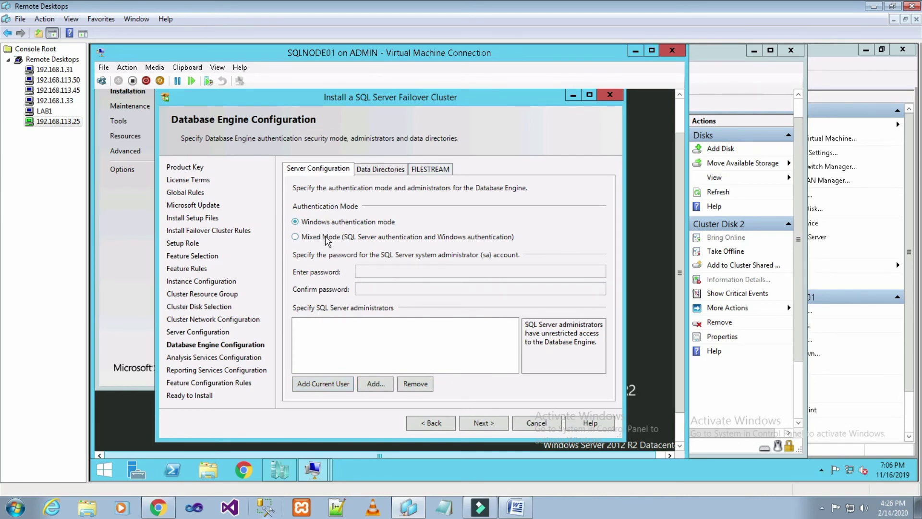
Use Mixed Mode authentication, enter and confirm the sa password, and add the current user as administrator.
{"action": "left_click", "coordinate": [328, 238]}
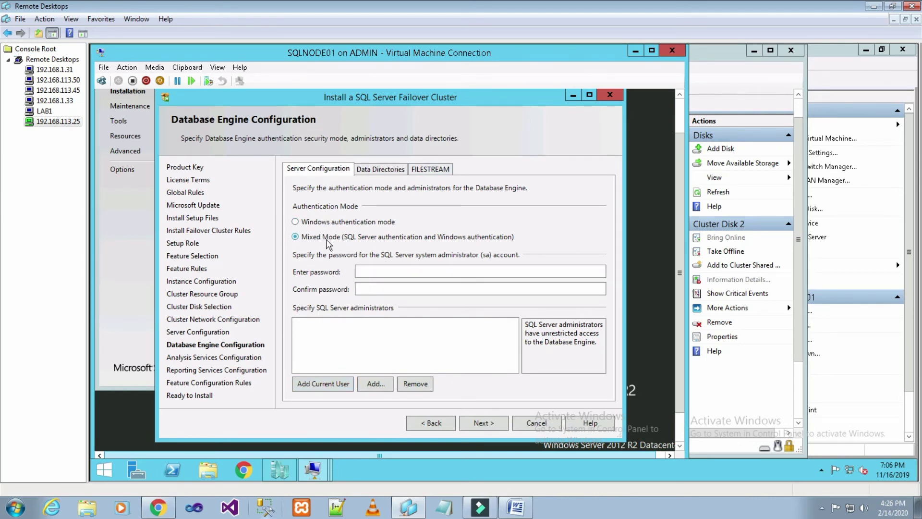
{"action": "left_click", "coordinate": [372, 272]}
{"action": "type", "text": "••"}
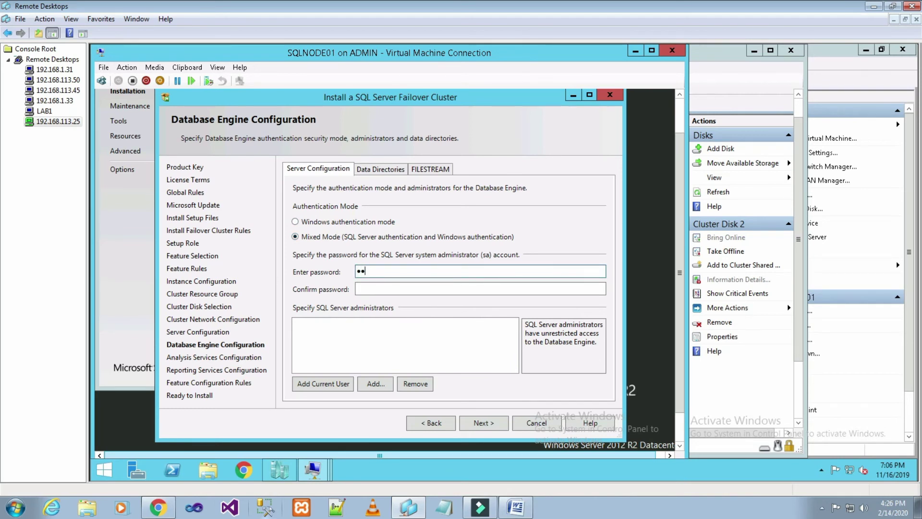
{"action": "key", "text": "BackSpace"}
{"action": "key", "text": "BackSpace"}
{"action": "type", "text": "••••"}
{"action": "type", "text": "ord123"}
{"action": "key", "text": "Tab"}
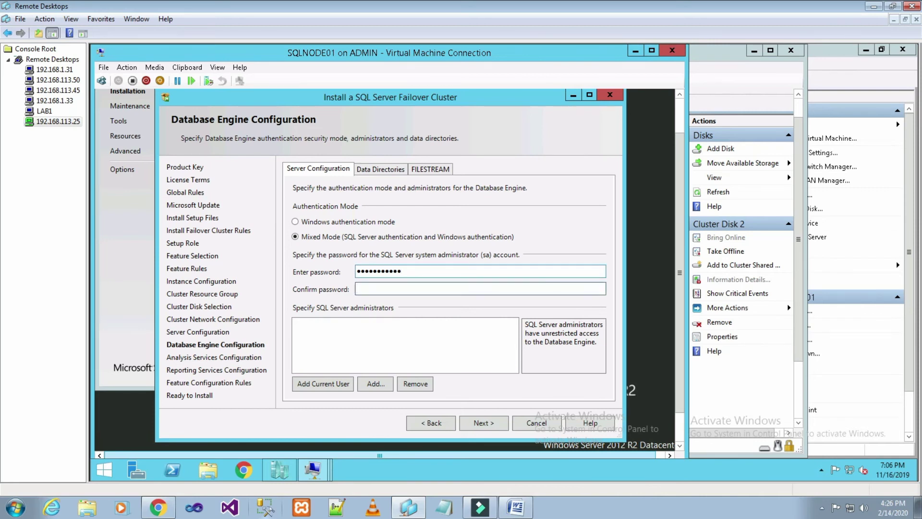
{"action": "type", "text": "Password123"}
{"action": "left_click", "coordinate": [317, 387]}
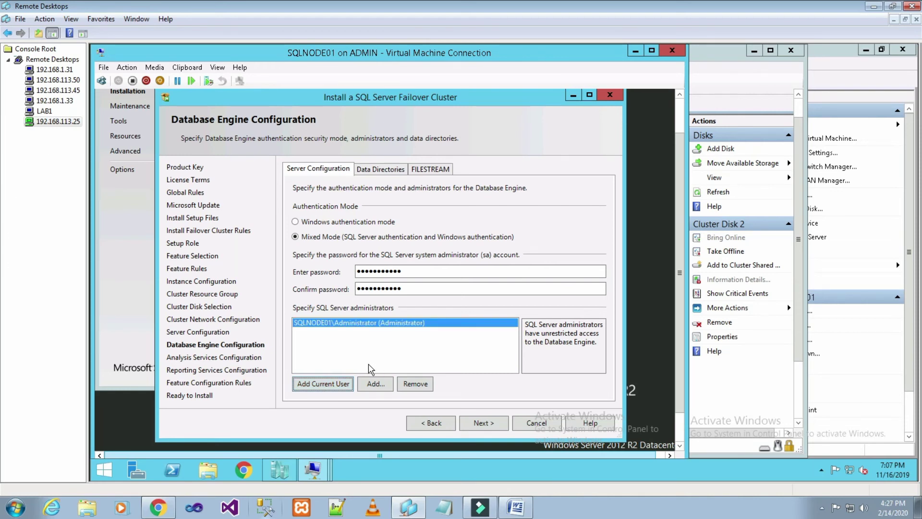
{"action": "left_click", "coordinate": [497, 428]}
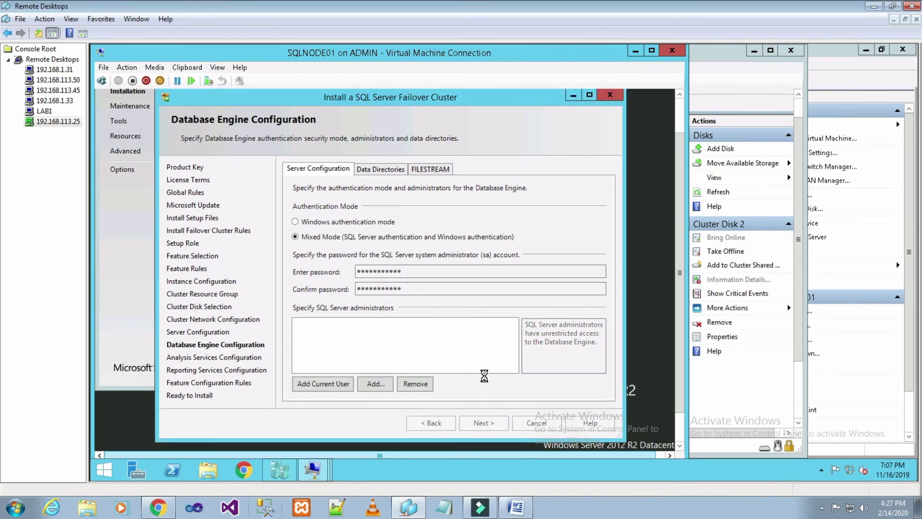
Add SQLNODE01\Administrator as an Analysis Services administrator and continue.
{"action": "key", "text": "Return"}
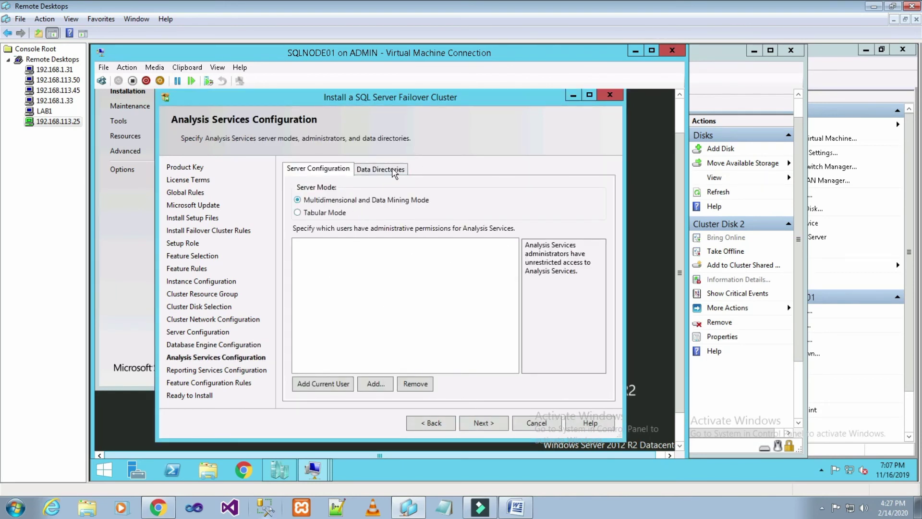
{"action": "left_click", "coordinate": [339, 384]}
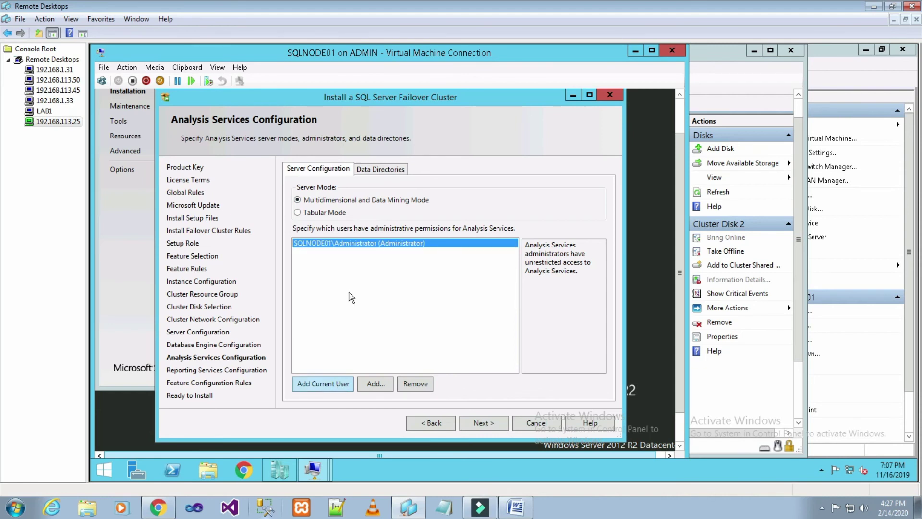
{"action": "left_click", "coordinate": [485, 425]}
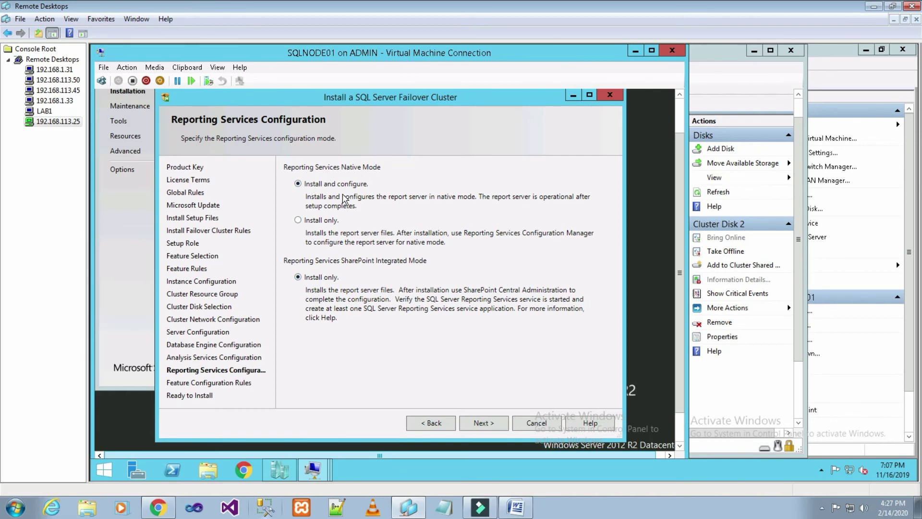
Set Reporting Services Native Mode to Install only and reach the Ready to Install summary.
{"action": "left_click", "coordinate": [331, 222]}
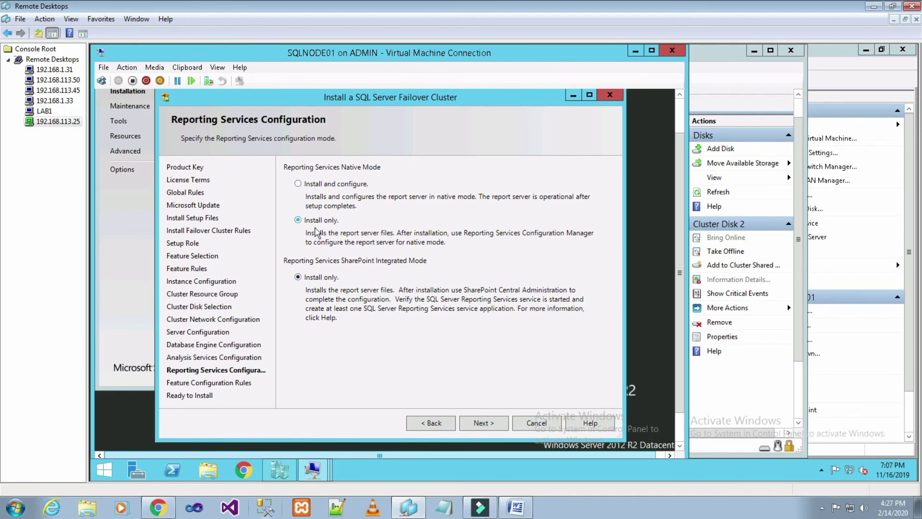
{"action": "left_click", "coordinate": [490, 421]}
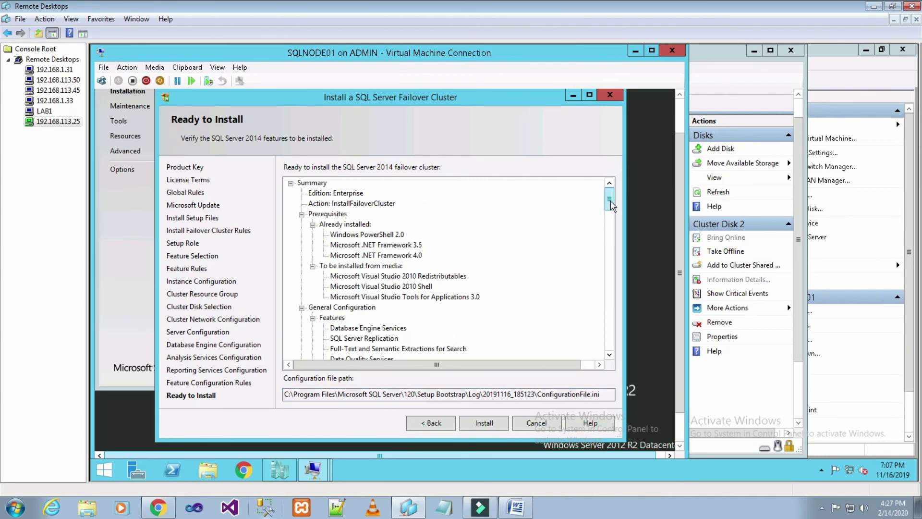
{"action": "mouse_move", "coordinate": [610, 201]}
{"action": "left_mouse_down"}
{"action": "mouse_move", "coordinate": [607, 306]}
{"action": "mouse_move", "coordinate": [607, 193]}
{"action": "left_mouse_up"}
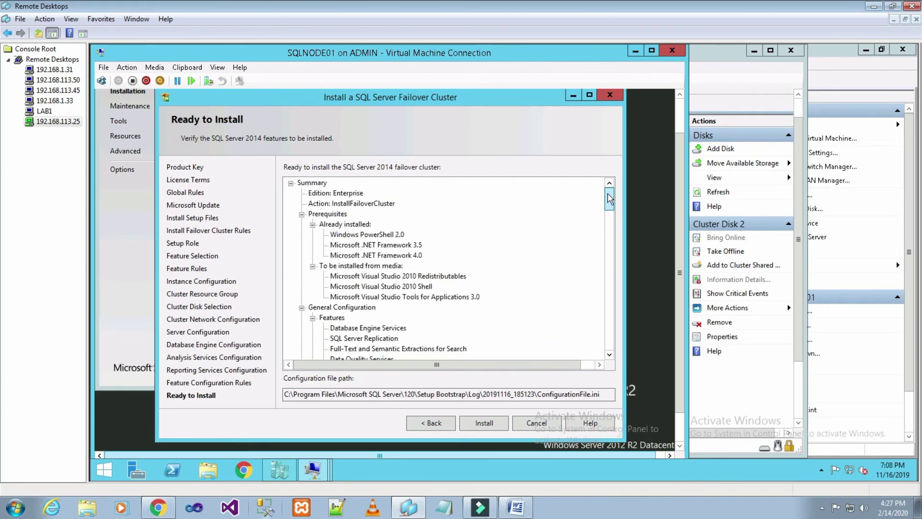
Start the failover cluster installation and let it run until every feature shows Succeeded.
{"action": "left_click", "coordinate": [485, 424]}
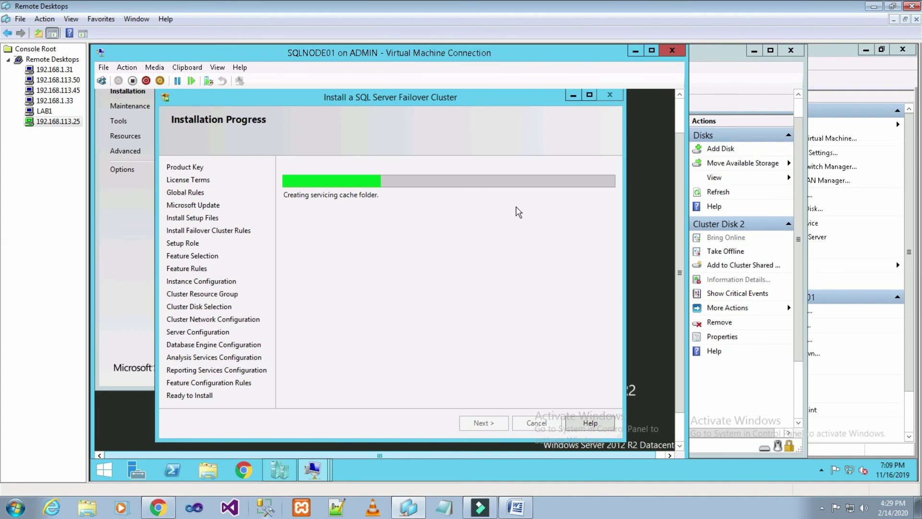
{"action": "left_click", "coordinate": [874, 6]}
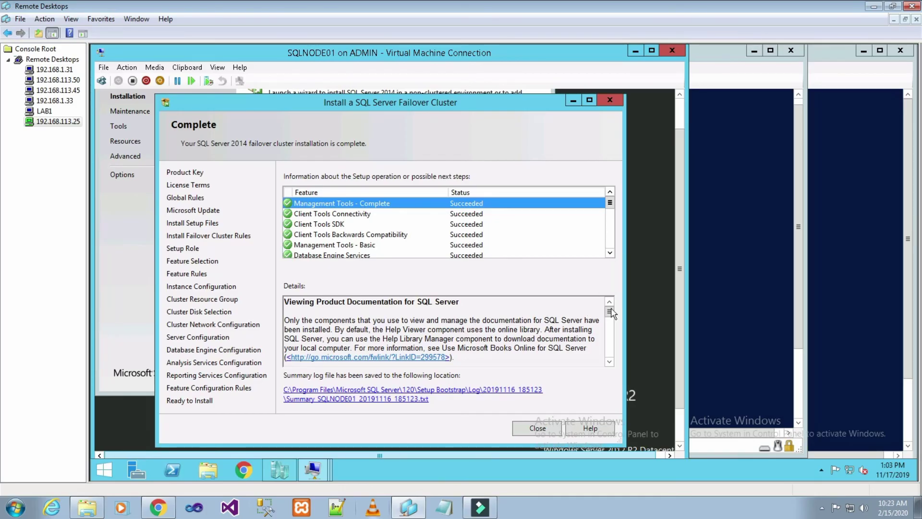
Close the finished setup wizard and switch the Installation Center to its Planning page.
{"action": "left_click", "coordinate": [530, 426]}
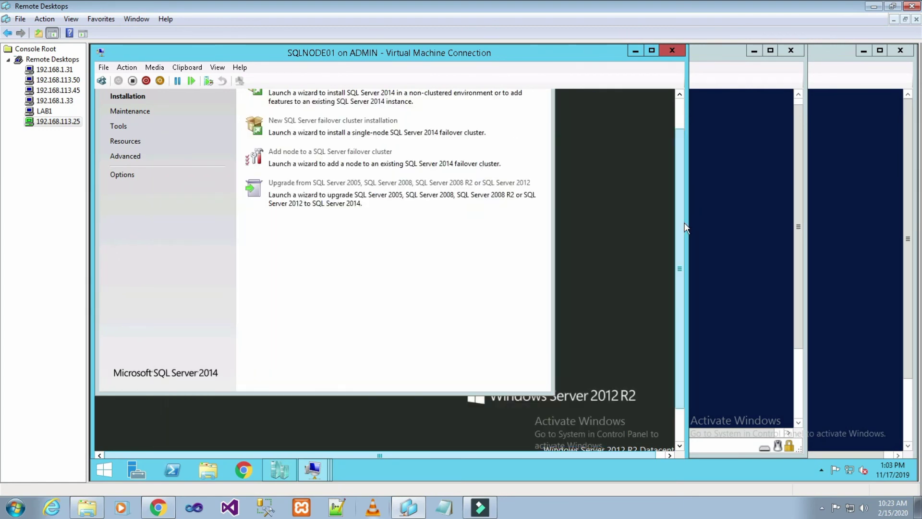
{"action": "scroll", "coordinate": [680, 225], "scroll_direction": "up", "scroll_amount": 1}
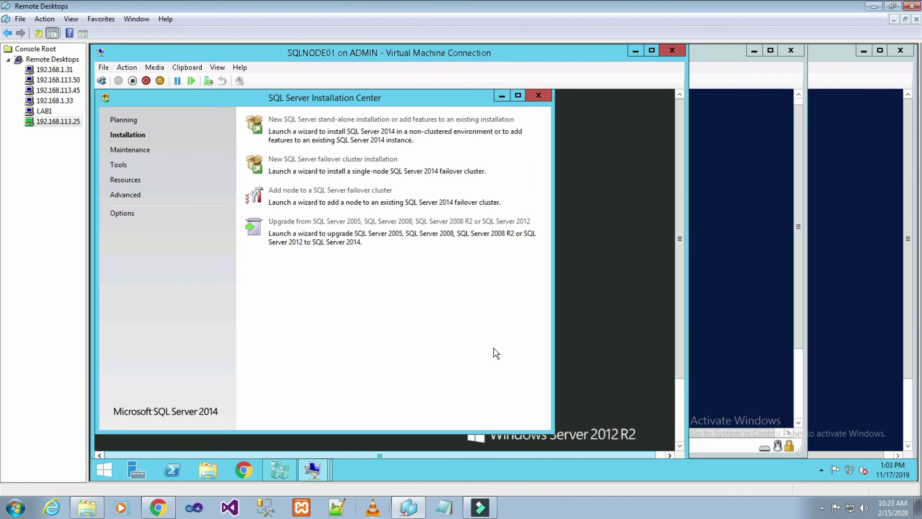
{"action": "key", "text": "Up"}
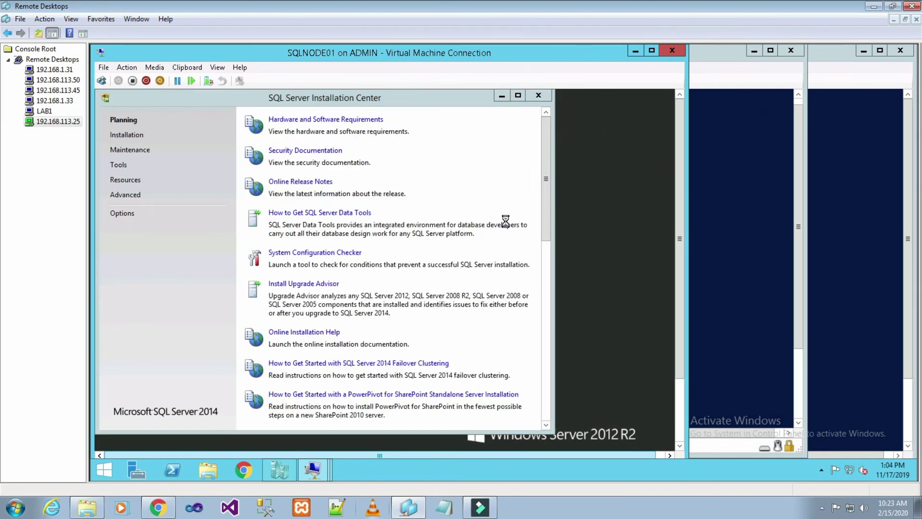